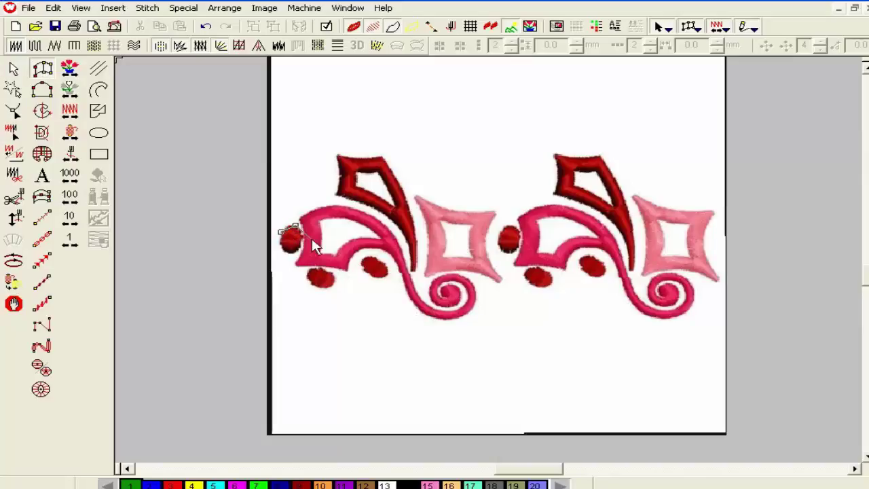
- Digitize the leftmost red dot of the artwork as a satin-filled column shape and recolor it dark red
key(z)
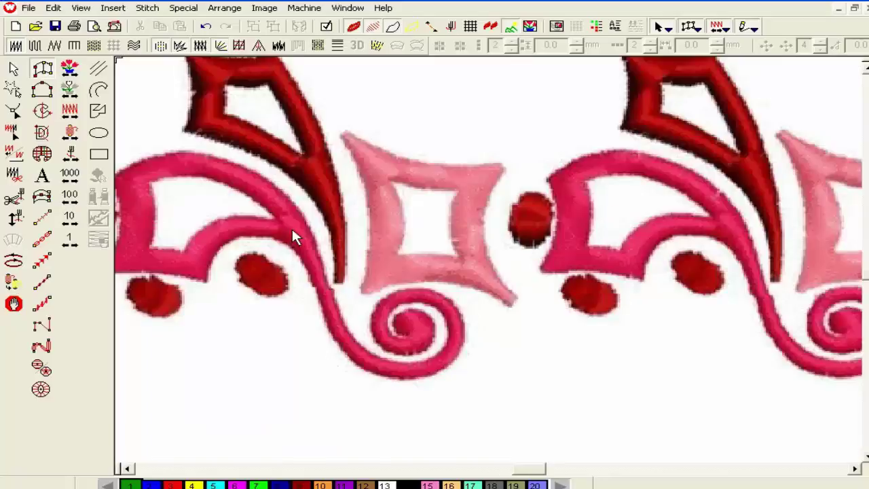
key(z)
key(z)
key(c)
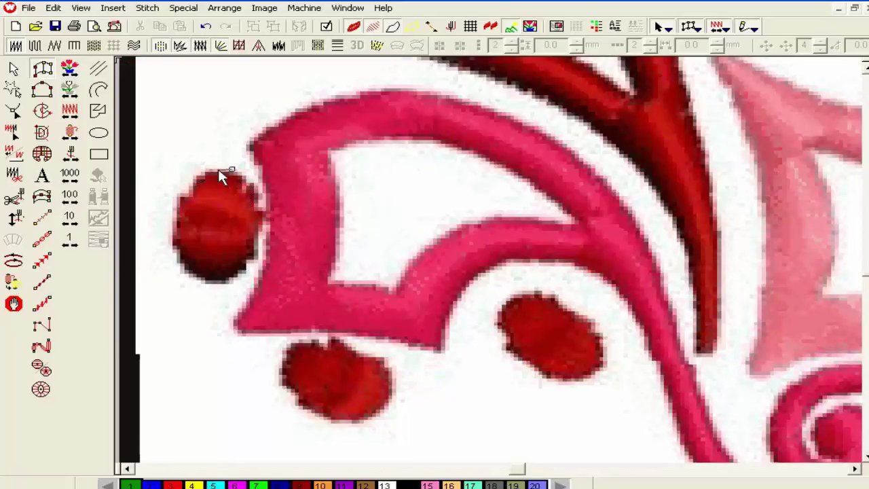
click(259, 204)
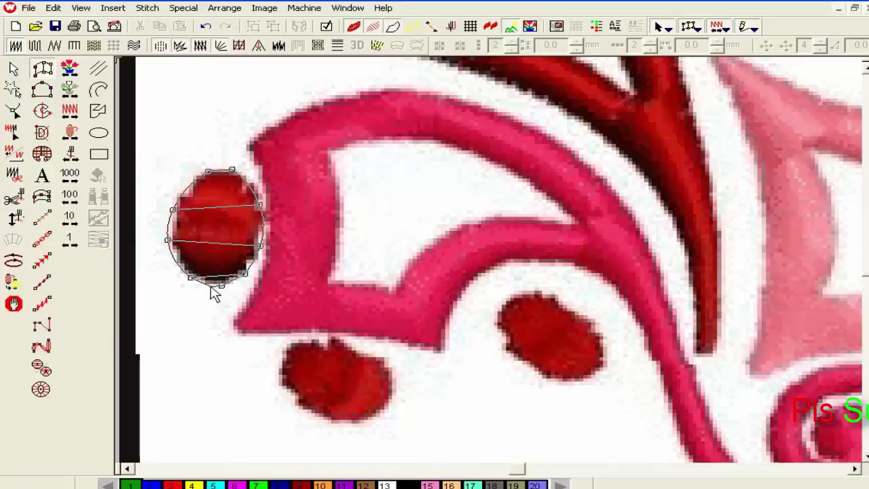
key(Return)
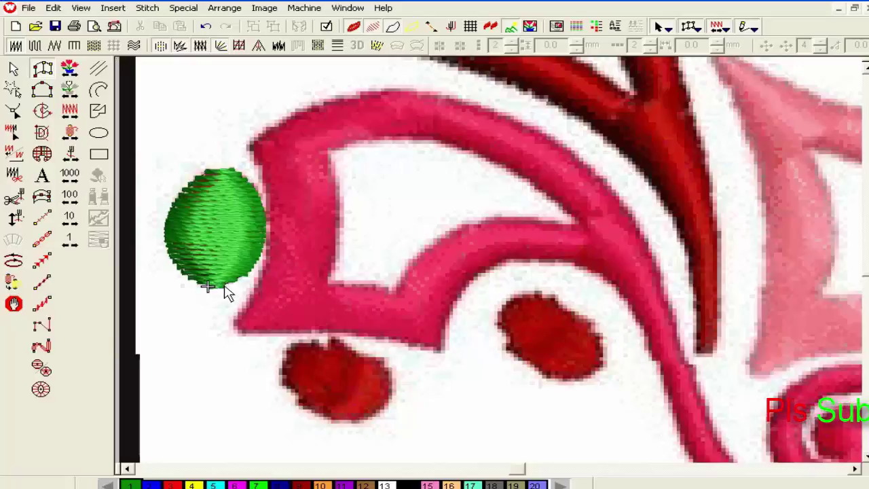
key(Escape)
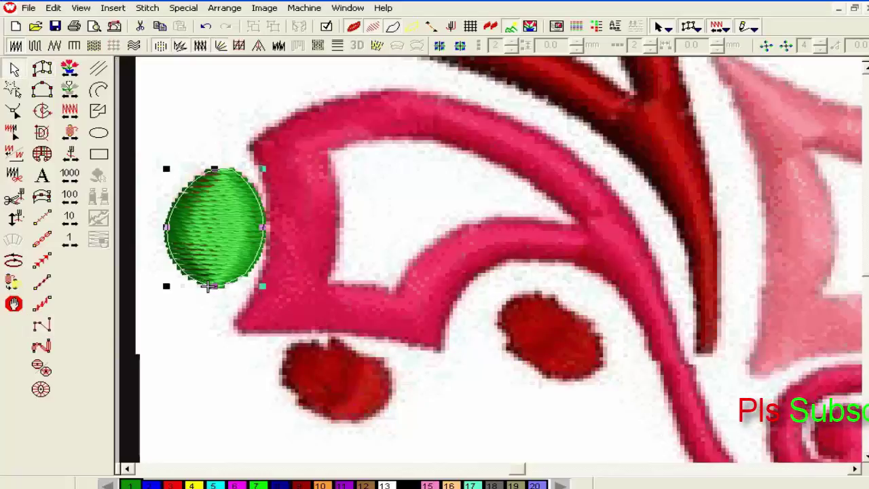
click(300, 486)
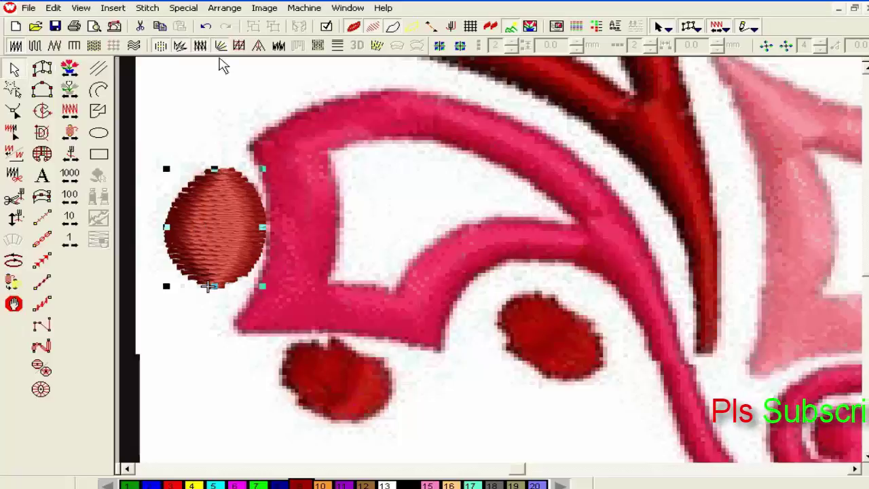
- Copy the stitched leftmost dot and paste a duplicate in place
click(53, 8)
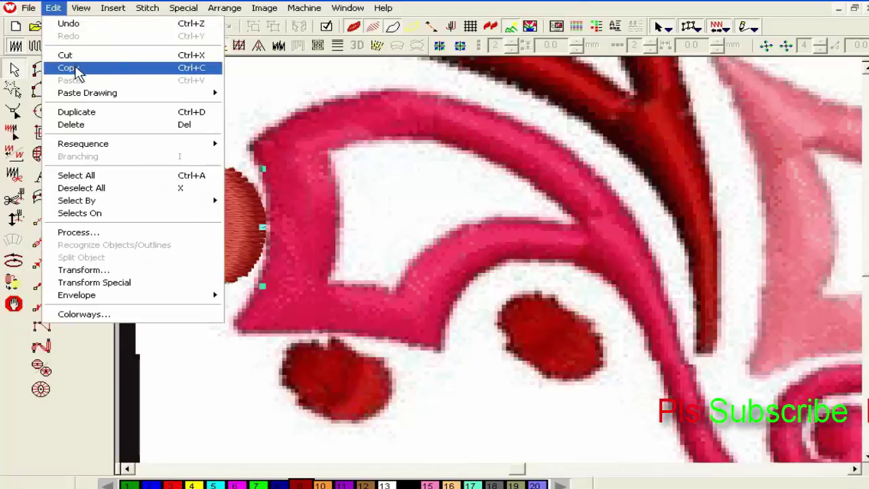
click(68, 68)
click(53, 9)
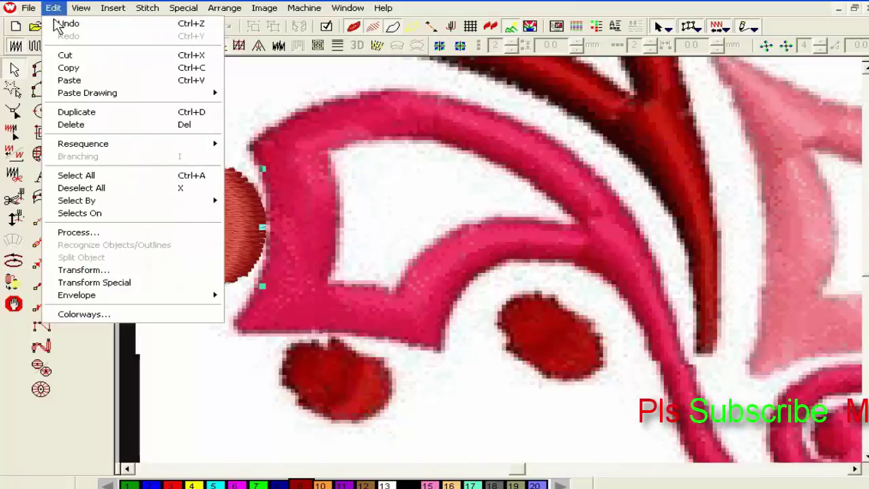
click(69, 80)
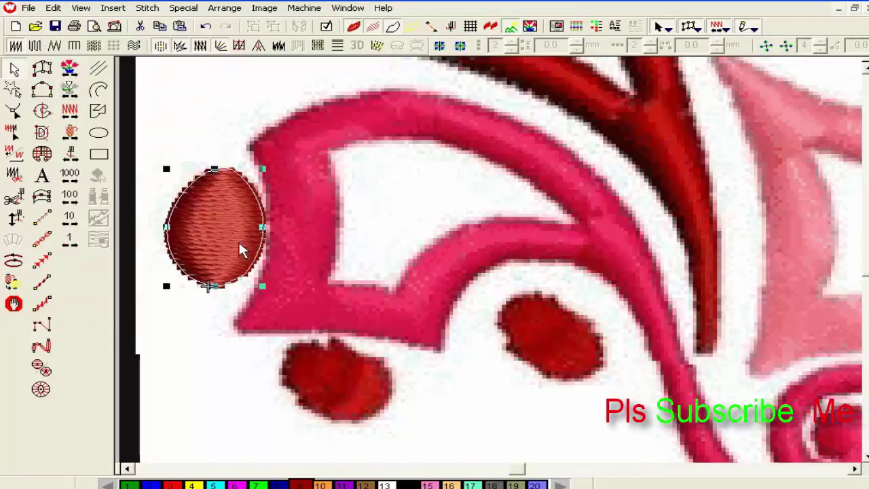
- Move the pasted dot down and across onto the red dot beneath the pink shape's lower edge
key(Down)
key(Down)
key(Down)
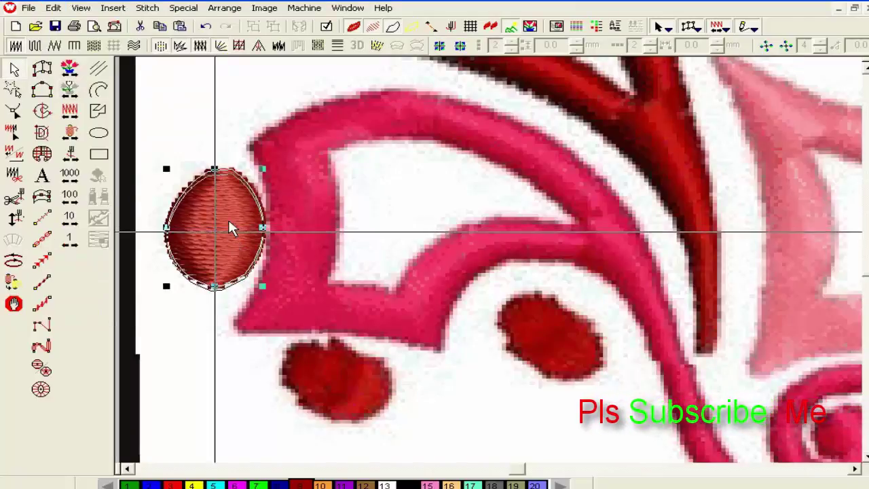
drag(228, 222, 254, 316)
key(Down)
key(Down)
key(Down)
key(Down)
key(Down)
key(Down)
key(Down)
key(Right)
key(Right)
key(Right)
key(Right)
key(Right)
key(Right)
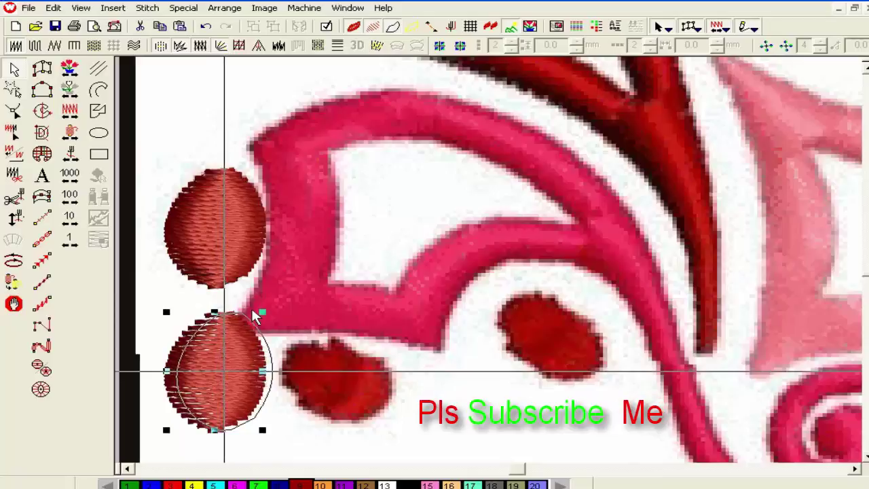
drag(254, 316, 252, 315)
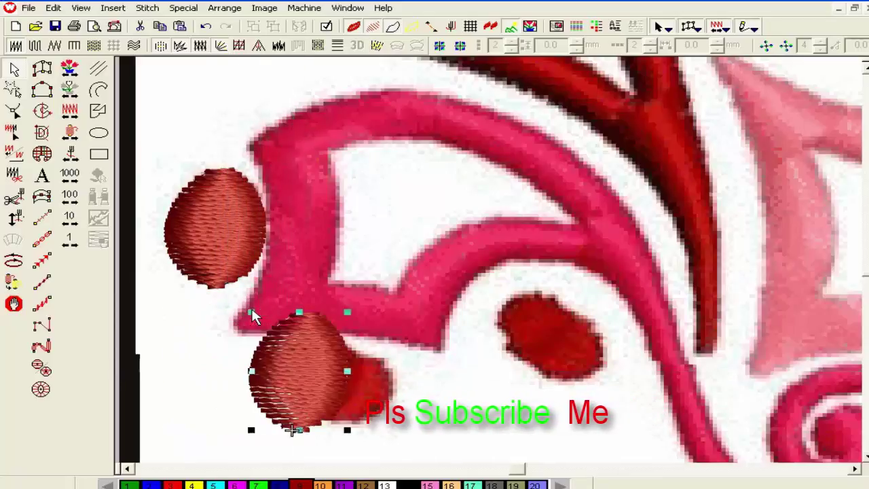
key(Left)
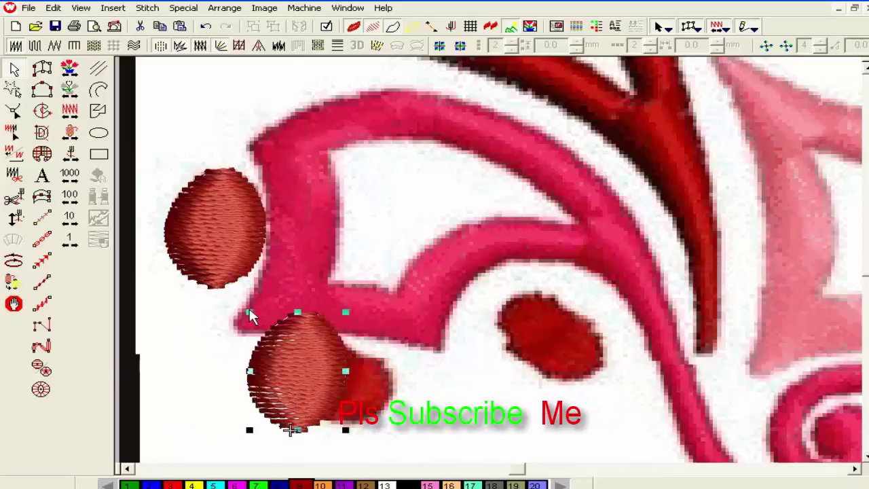
key(Down)
key(Down)
key(Down)
key(Down)
key(Down)
key(Down)
key(Down)
key(Down)
key(Down)
key(Down)
key(Down)
key(Down)
key(Down)
key(Down)
key(Down)
key(Down)
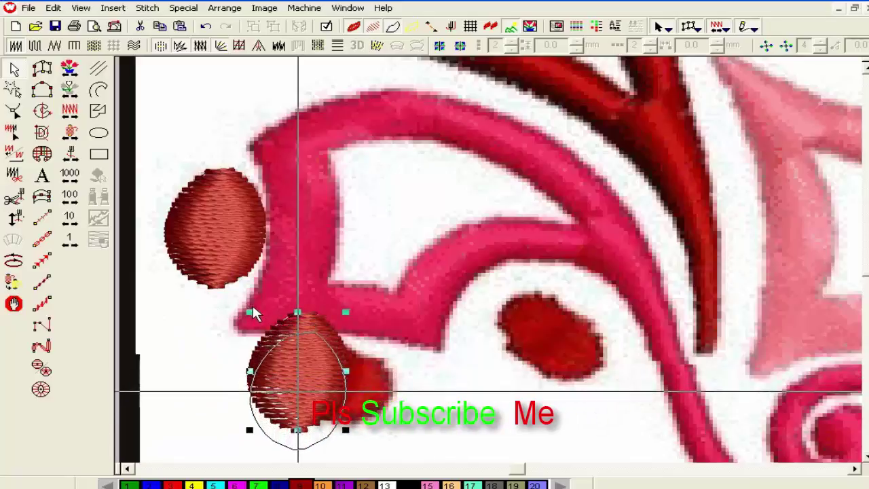
drag(268, 307, 263, 302)
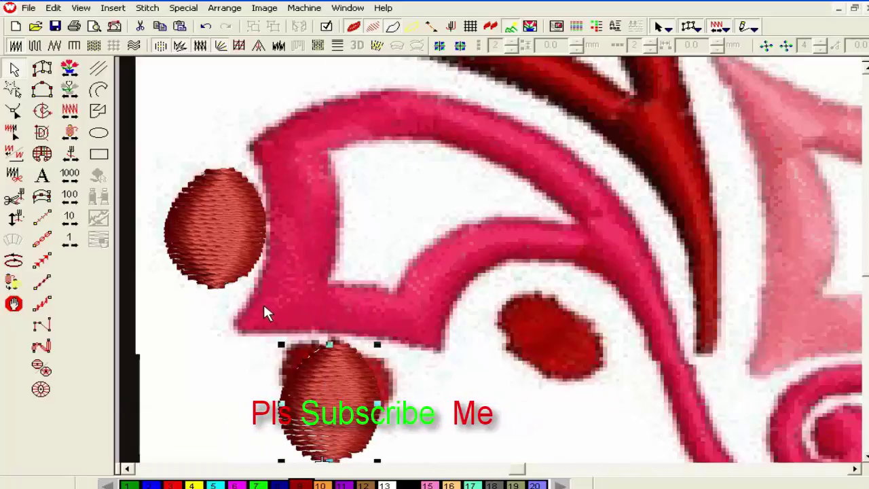
- Copy the second stitched dot and paste a duplicate over it
click(55, 8)
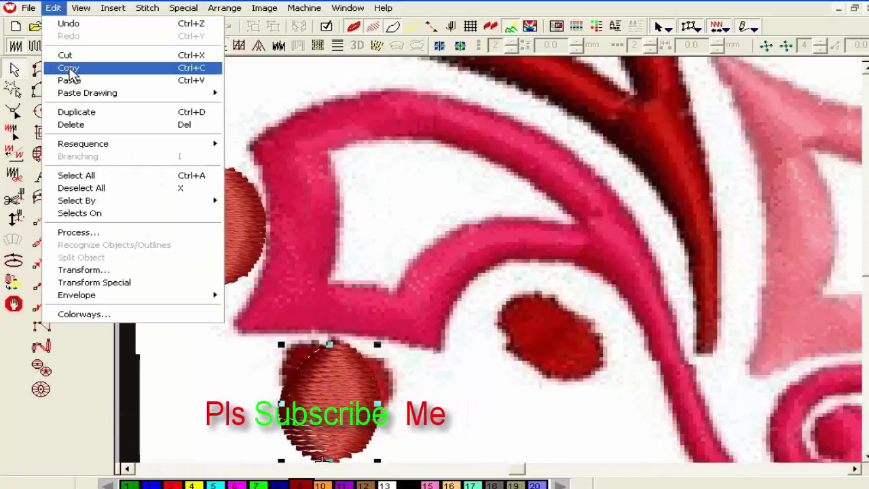
click(68, 68)
click(54, 8)
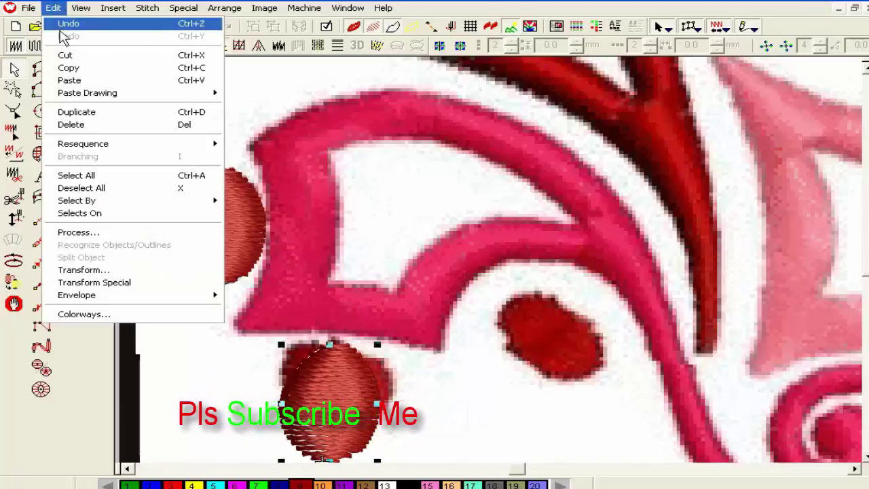
click(70, 80)
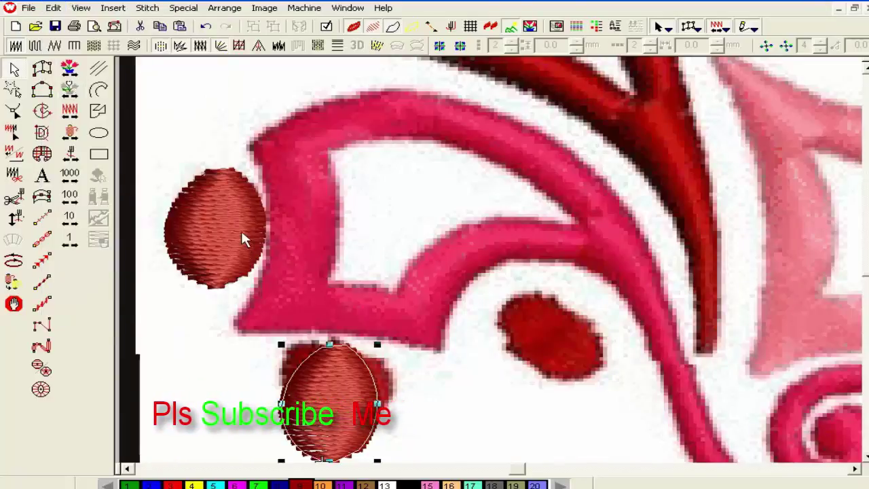
- Move the new duplicate horizontally until it sits directly below the red dot under the pink arch
key(Right)
key(Right)
key(Right)
key(Right)
key(Right)
key(Right)
key(Right)
key(Right)
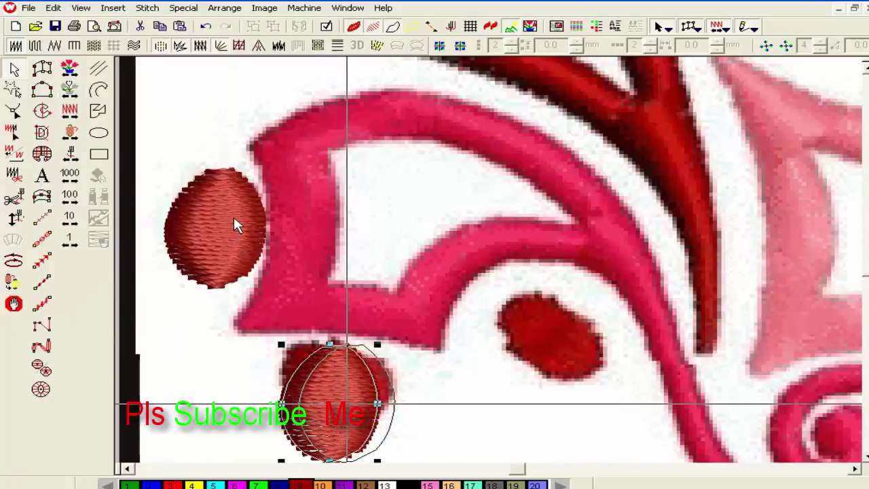
key(Right)
key(Right)
key(Right)
key(Right)
key(Right)
key(Right)
key(Right)
key(Right)
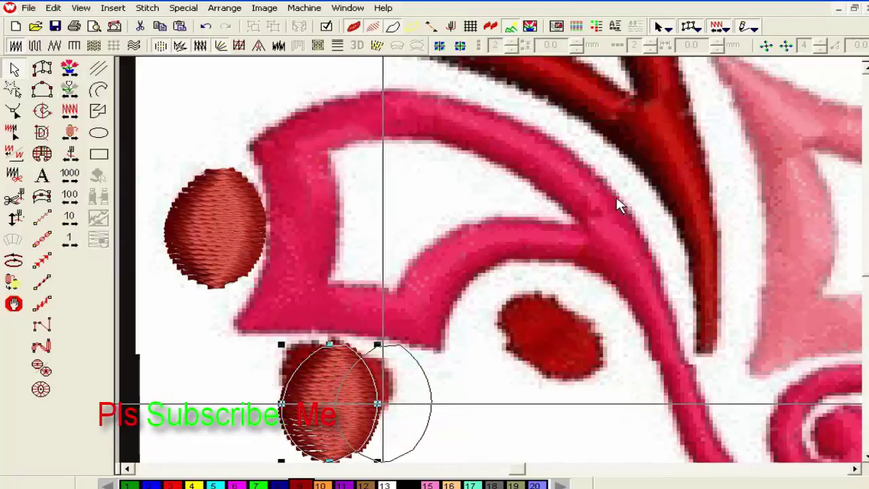
key(Right)
key(Right)
key(Right)
key(Right)
key(Right)
key(Right)
key(Right)
key(Right)
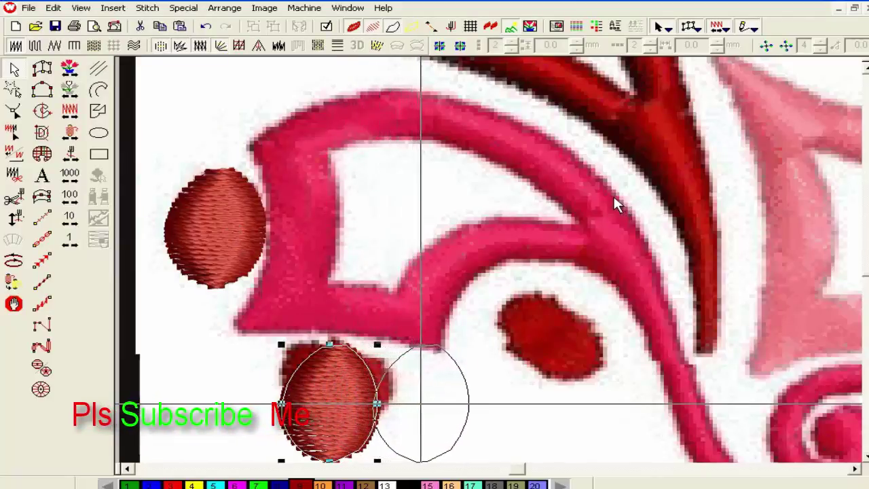
key(Right)
key(Right)
key(Right)
key(Right)
key(Right)
key(Return)
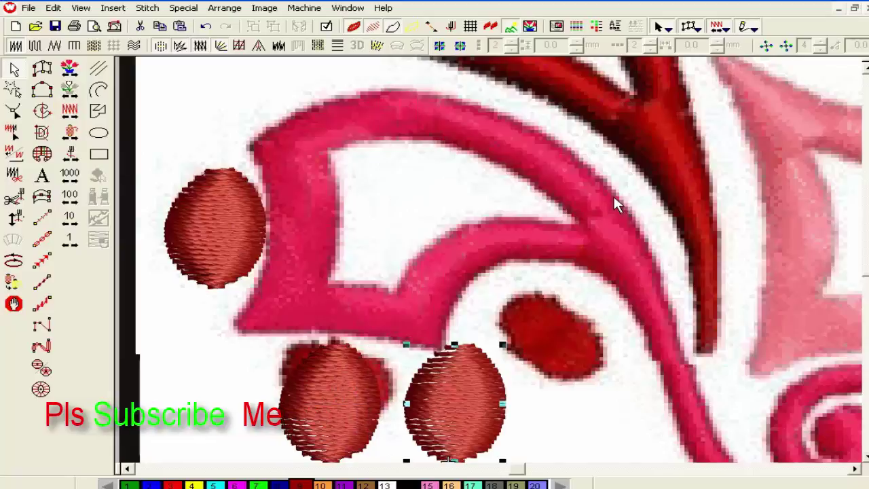
key(ctrl+v)
key(Right)
key(Right)
key(Right)
key(Right)
key(Right)
key(Right)
key(Right)
key(Right)
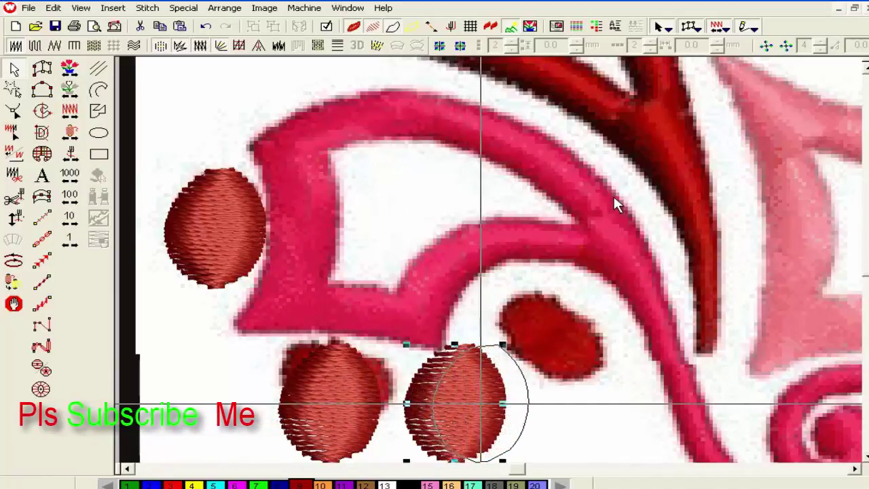
key(Right)
key(Right)
key(Right)
key(Right)
key(Right)
key(Right)
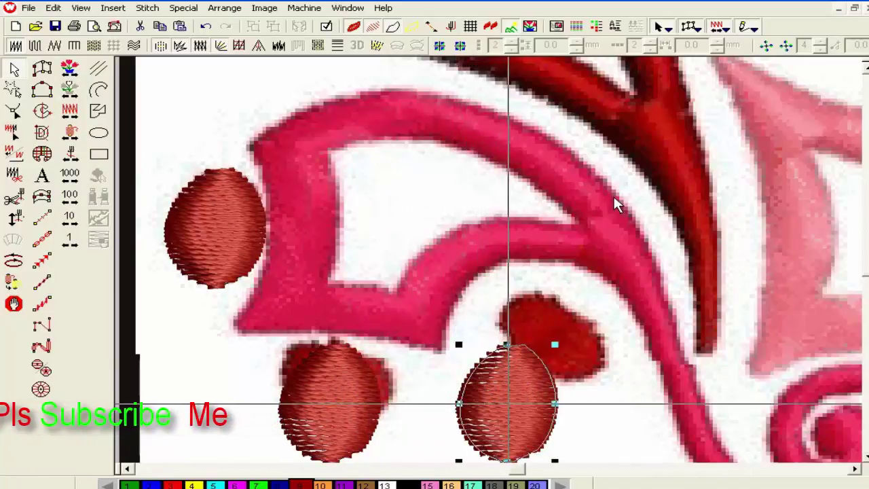
key(ctrl+v)
key(Right)
key(Right)
key(Right)
key(Right)
key(Right)
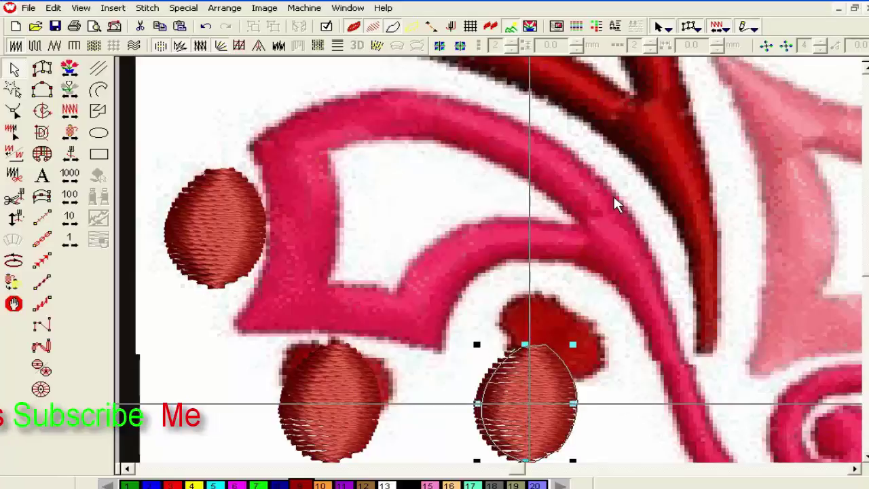
key(Right)
key(Right)
key(Right)
key(Right)
key(Right)
key(Return)
key(Right)
key(Right)
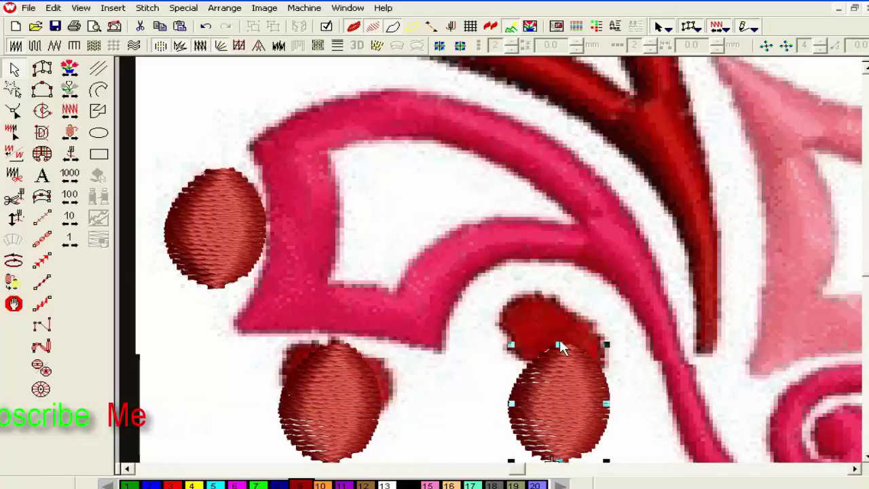
- Nudge the duplicate upward and slightly back to cover the red dot under the pink arch
key(ctrl+v)
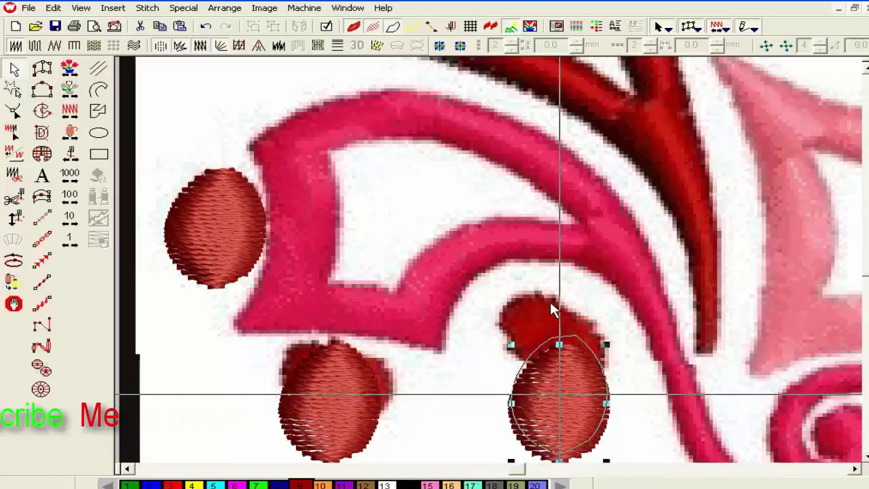
key(Up)
key(Up)
key(Up)
key(Up)
key(Up)
key(Up)
key(Up)
key(Up)
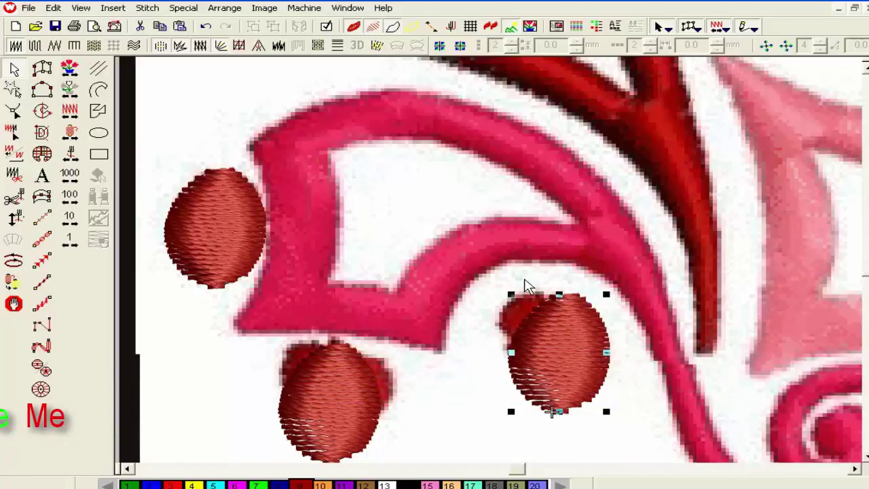
key(Left)
key(Left)
key(Left)
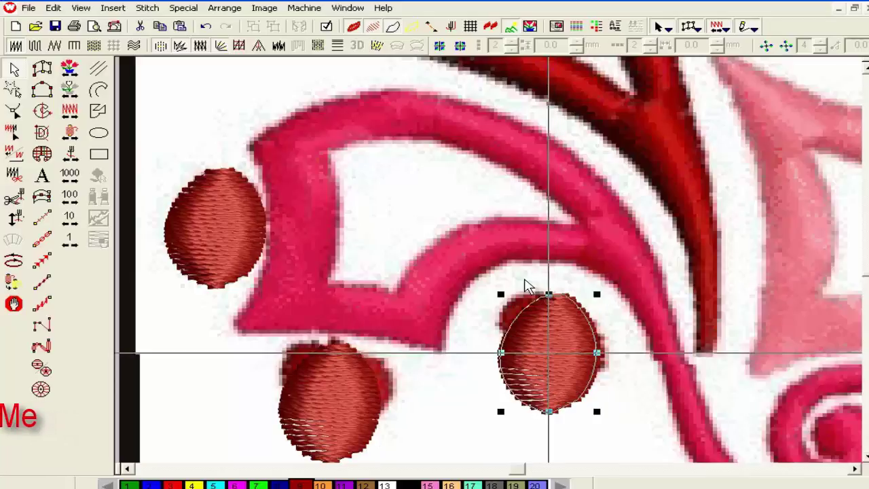
key(Left)
- Copy the stitched dot under the pink arch and paste a duplicate for the second motif
scroll(537, 222, up, 3)
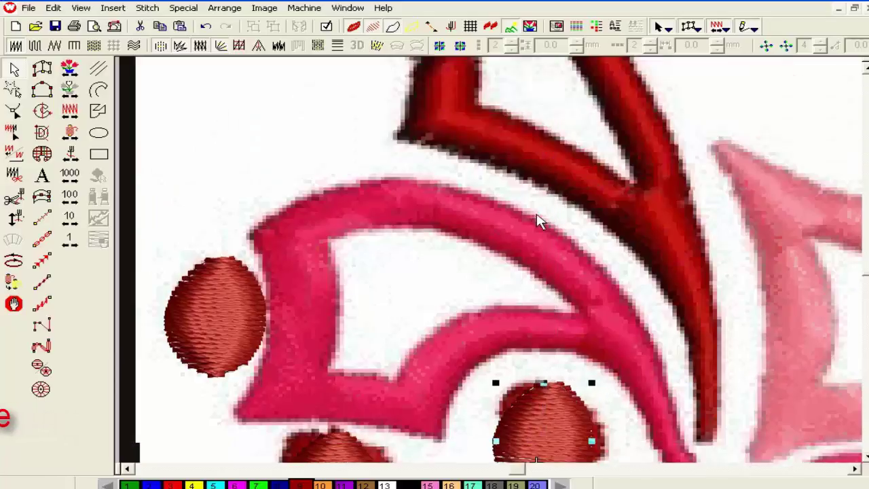
scroll(568, 278, down, 3)
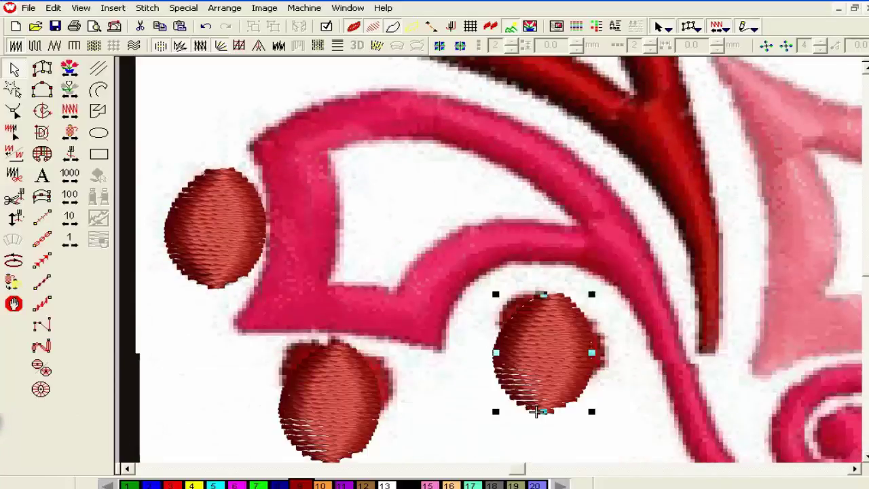
click(856, 468)
click(856, 469)
click(856, 469)
click(856, 469)
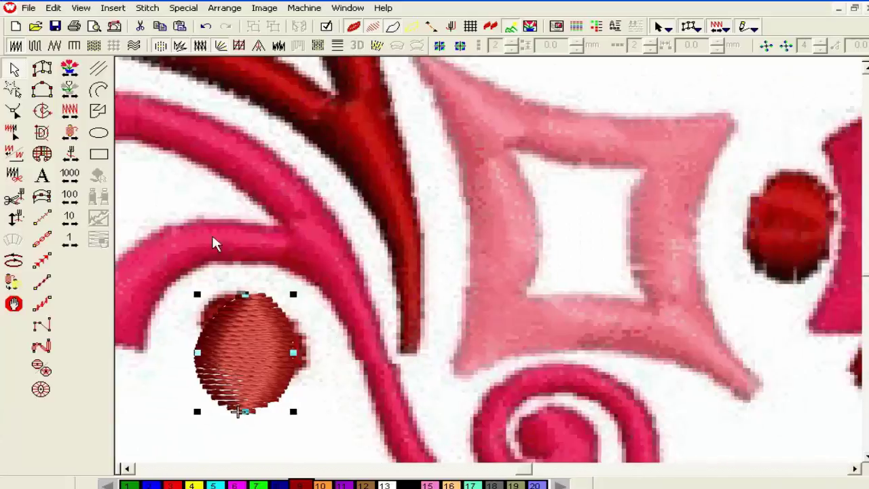
click(54, 8)
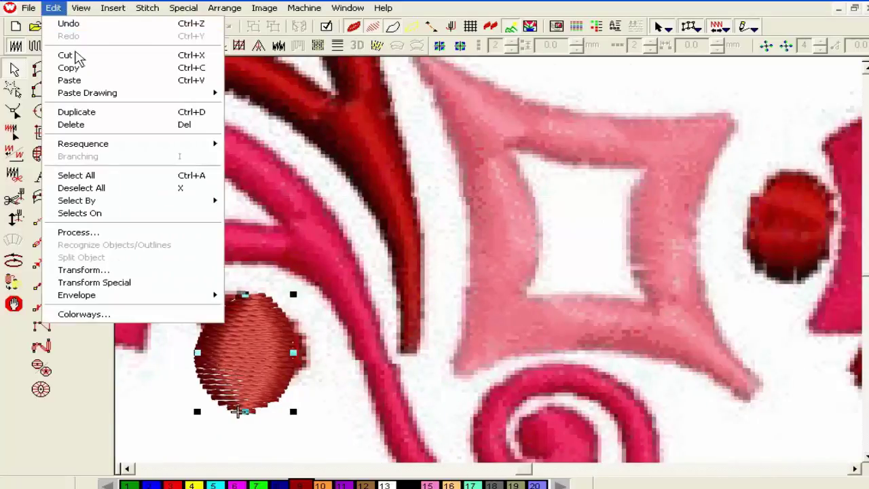
click(74, 69)
click(54, 8)
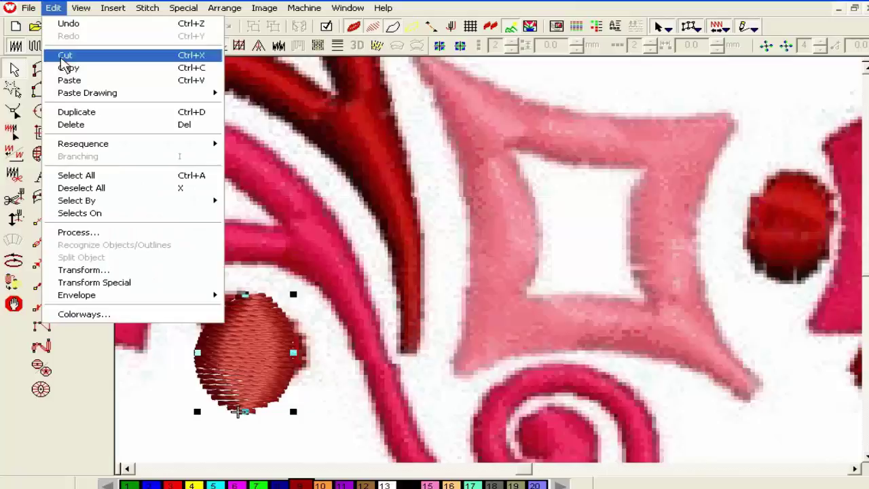
click(70, 79)
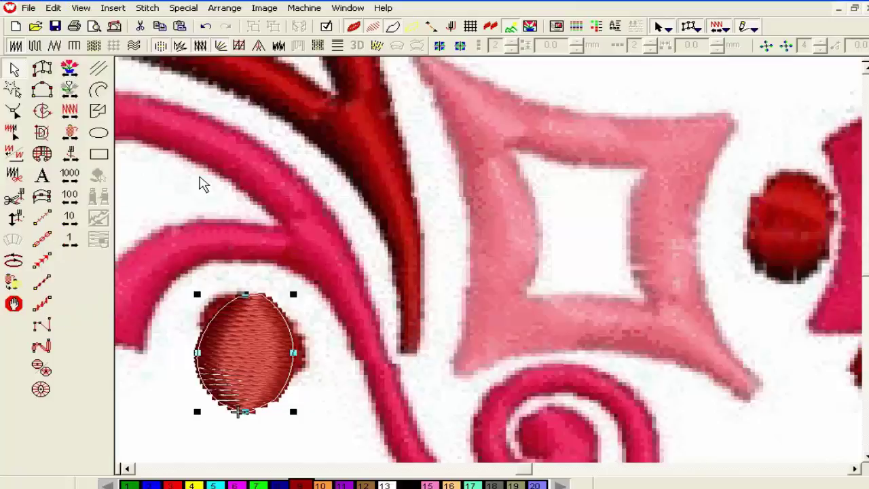
- Move the duplicated dot horizontally to the right until it overlaps the lower-left corner of the pink four-pointed frame
key(Right)
key(Right)
key(Right)
key(Right)
key(Right)
key(Right)
key(Right)
key(Right)
key(Right)
key(Right)
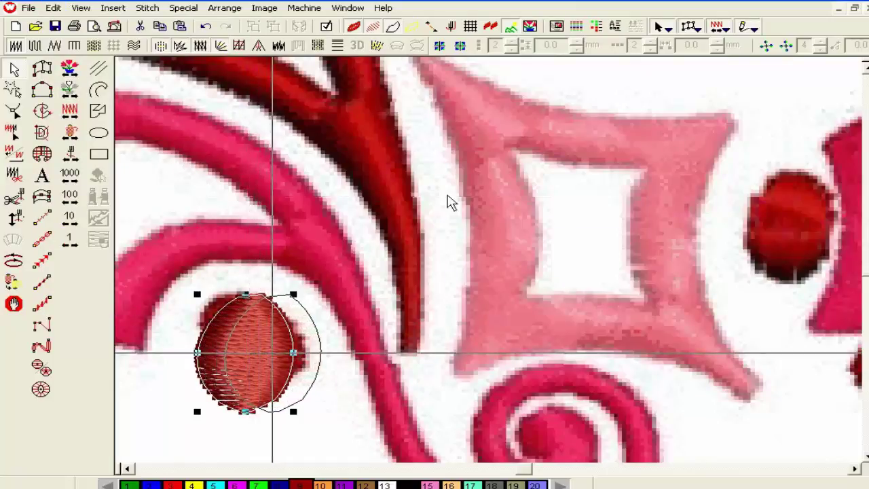
key(Right)
key(Right)
key(Right)
key(Right)
key(Right)
key(Right)
key(Right)
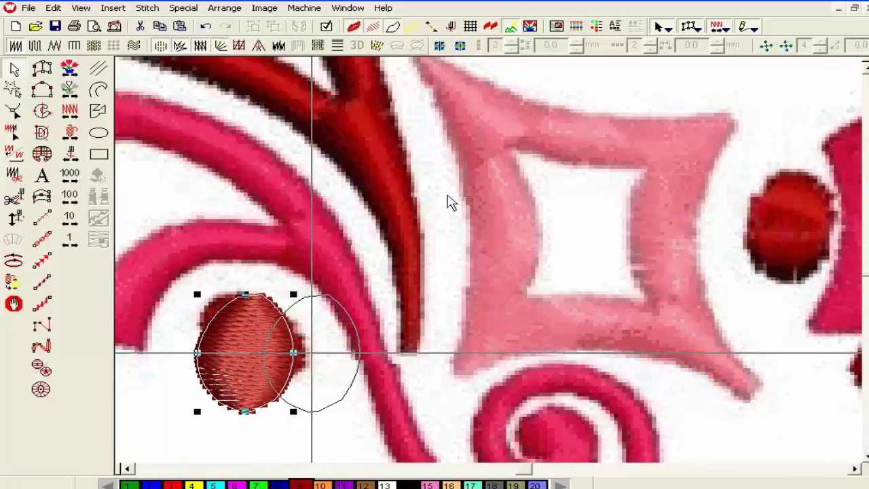
key(Right)
key(Right)
key(Right)
key(Right)
key(Right)
key(Right)
key(Right)
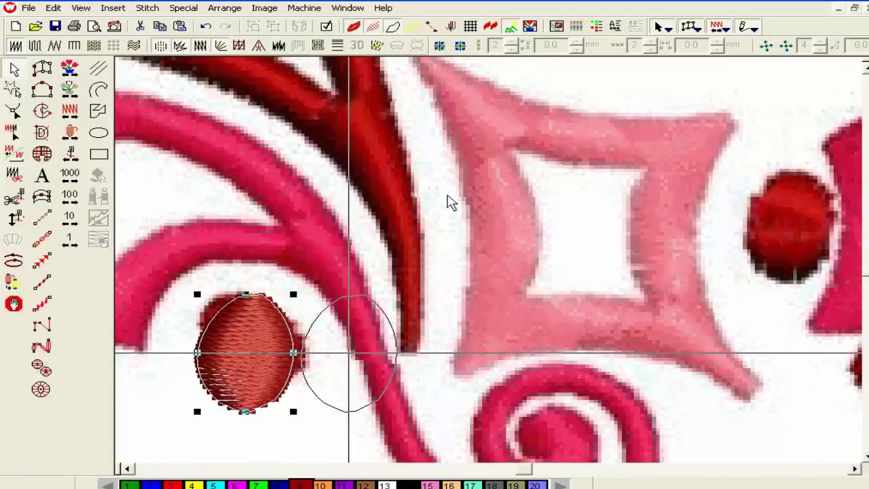
key(Right)
key(Right)
key(Right)
key(Right)
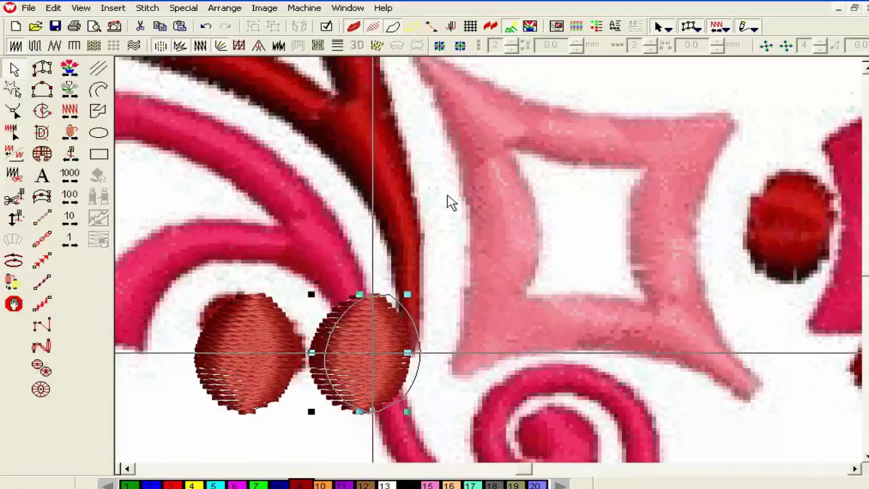
key(Right)
key(Right)
key(Right)
key(Right)
key(Right)
key(Right)
key(Right)
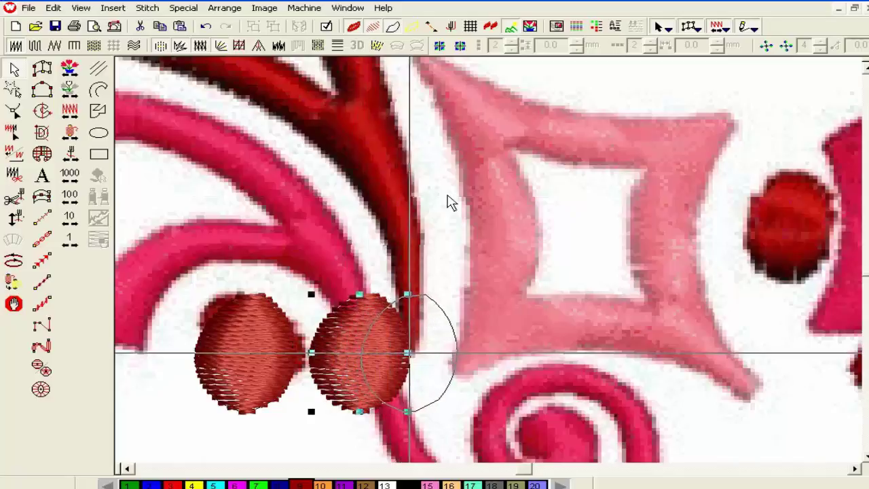
key(Right)
key(Right)
key(Right)
key(Right)
key(Right)
key(Right)
key(Right)
scroll(451, 202, down, 2)
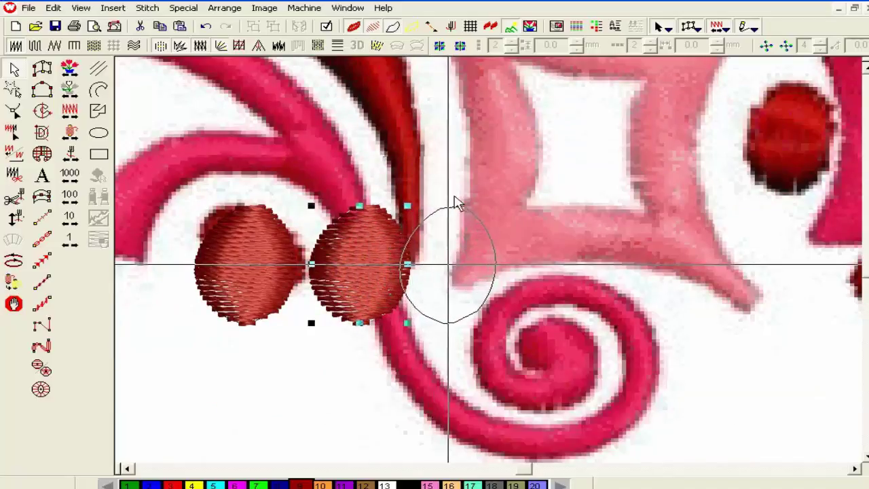
scroll(455, 197, up, 2)
key(Right)
key(Right)
key(Right)
key(Right)
key(Right)
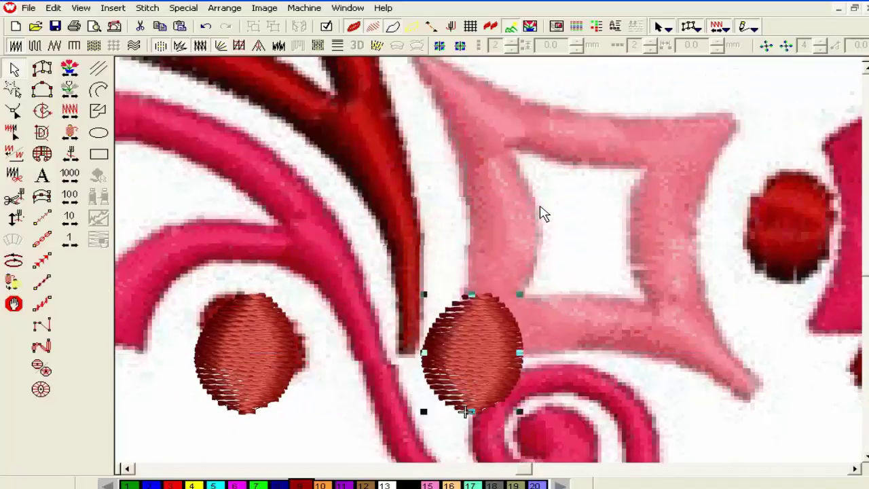
- Nudge the duplicated dot slightly upward, clear of the pink spiral beneath the frame
key(Up)
key(Up)
key(Up)
key(Up)
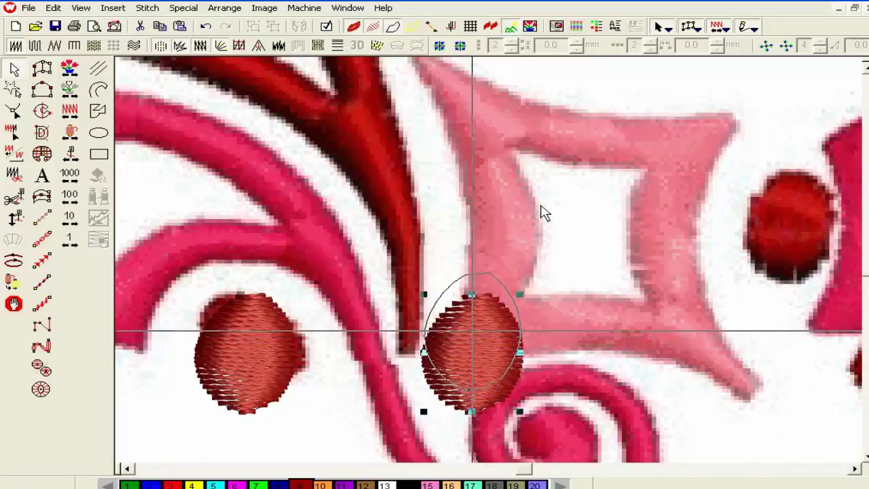
key(Up)
key(Up)
- Move the duplicated dot horizontally across the base of the pink frame to its lower-right corner
key(Right)
key(Right)
key(Right)
key(Right)
key(Right)
key(Right)
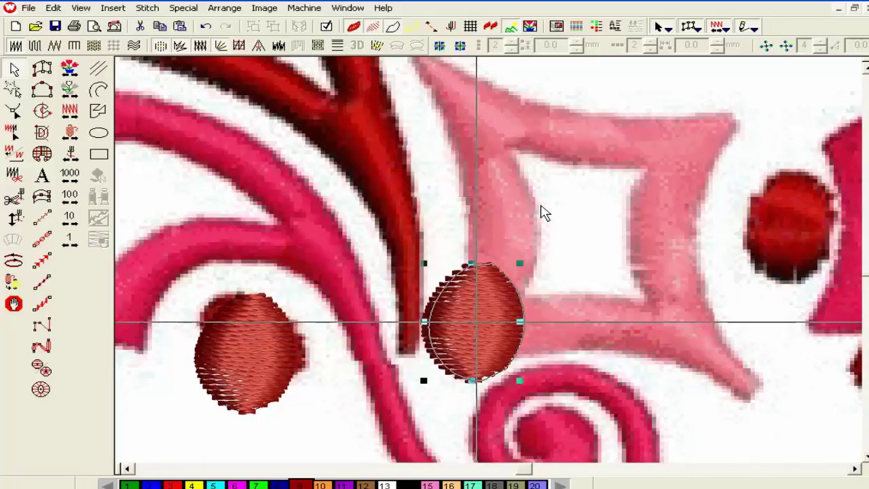
key(Right)
key(Right)
key(Right)
key(Right)
key(Right)
key(Right)
key(Right)
key(Right)
key(Right)
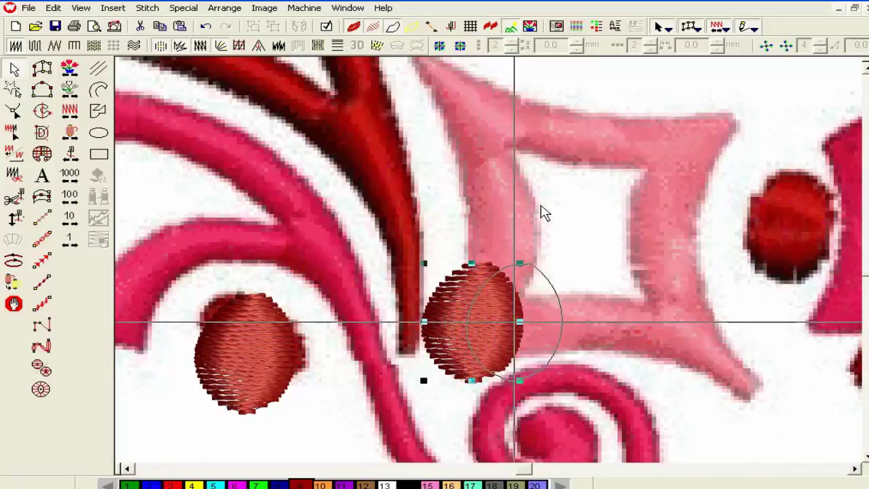
key(Right)
key(Right)
key(Right)
key(Right)
key(Right)
key(Right)
key(Right)
key(Right)
key(Right)
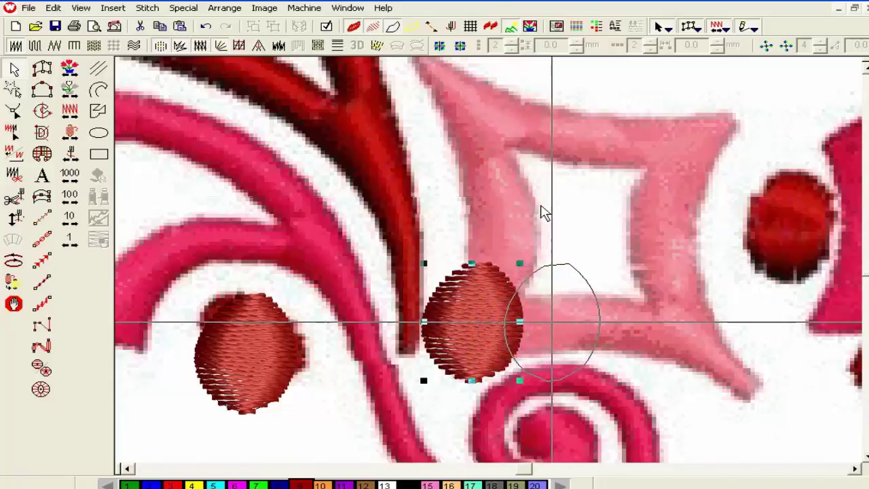
key(Right)
key(Right)
key(Right)
key(Right)
key(Right)
key(Right)
key(Right)
key(Right)
key(Right)
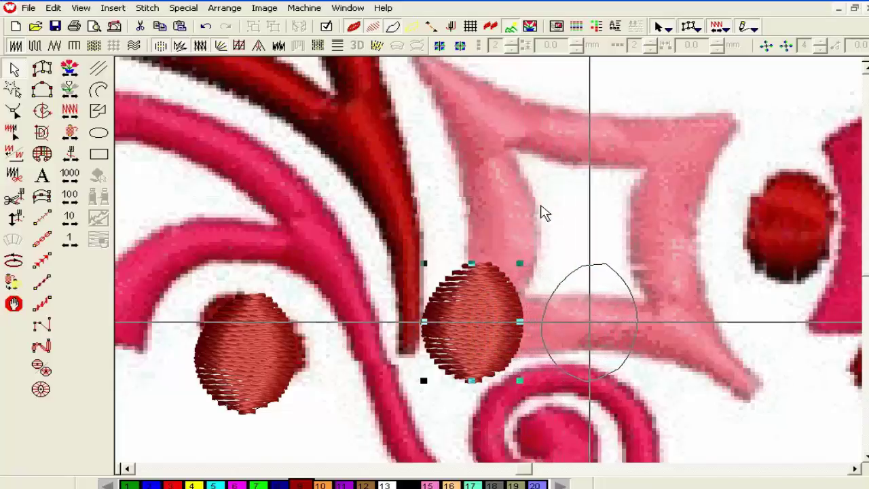
key(Right)
key(Right)
key(Right)
key(Right)
key(Right)
key(Right)
key(Right)
key(Right)
key(Right)
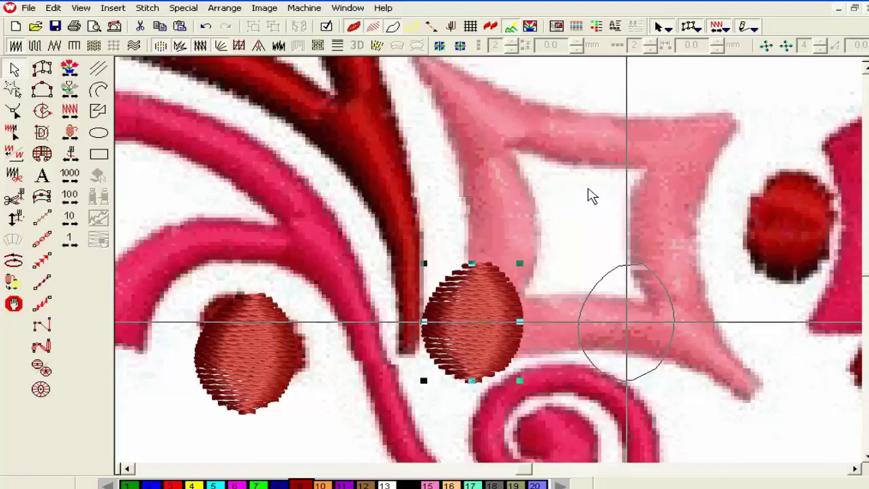
key(Right)
key(Right)
key(Right)
key(Right)
key(Right)
key(Right)
key(Right)
key(Right)
key(Right)
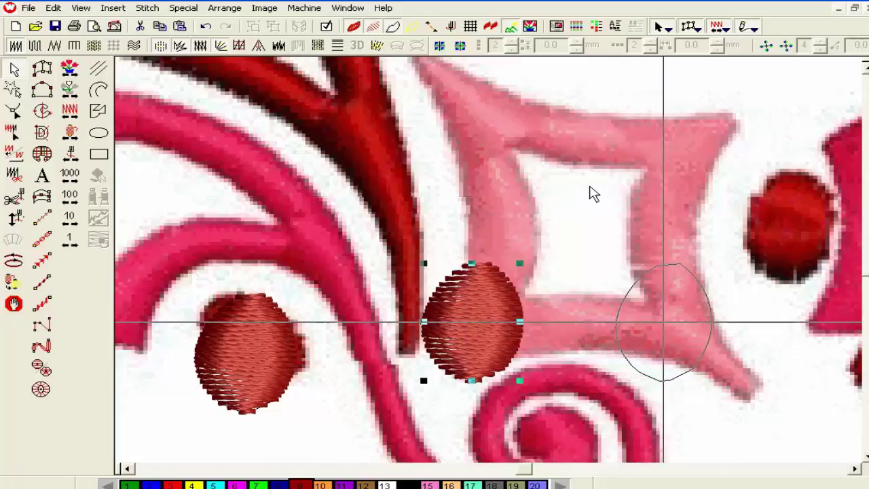
key(Right)
key(Right)
key(Right)
key(Right)
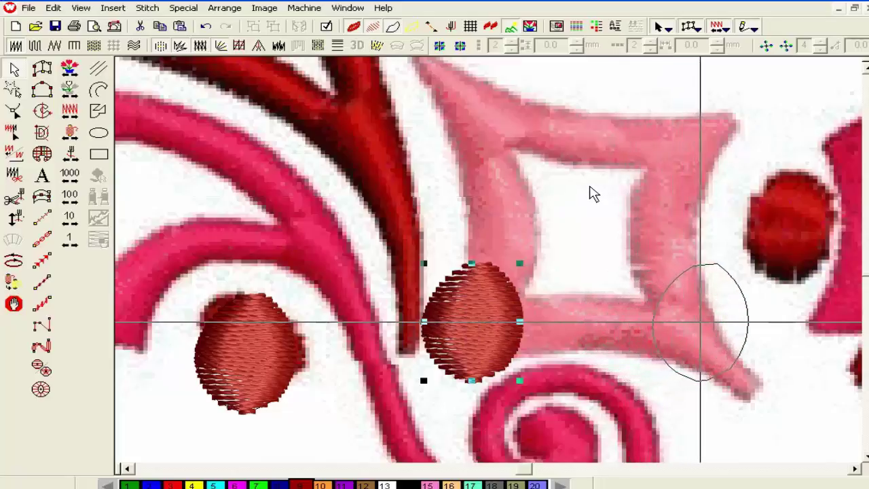
- Raise the duplicated dot along the frame's right side until it is level with the second motif's first red dot
key(Up)
key(Up)
key(Up)
key(Up)
key(Up)
key(Up)
key(Up)
key(Up)
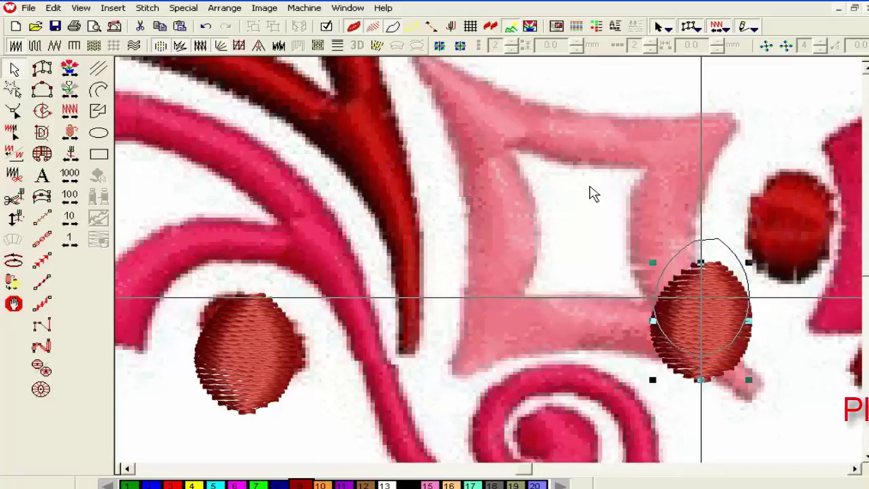
key(Up)
key(Up)
key(Up)
key(Up)
key(Up)
key(Up)
key(Up)
key(Up)
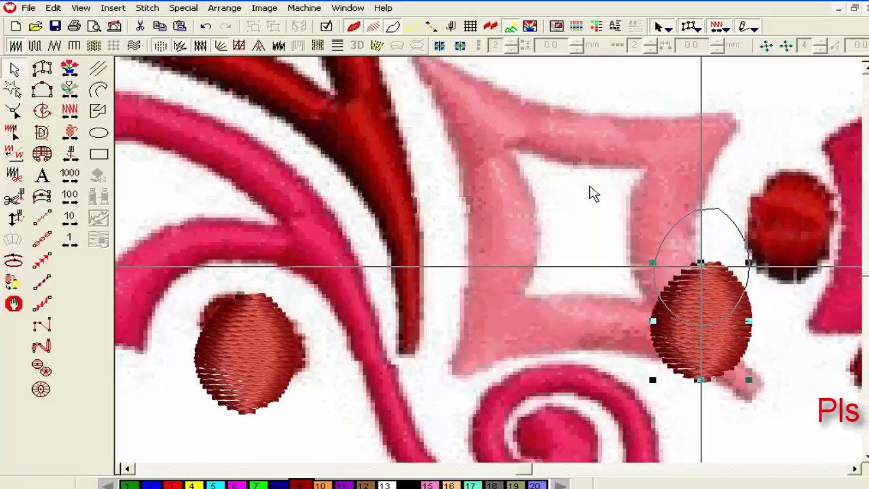
key(Up)
key(Up)
key(Up)
key(Up)
key(Up)
key(Up)
key(Up)
key(Up)
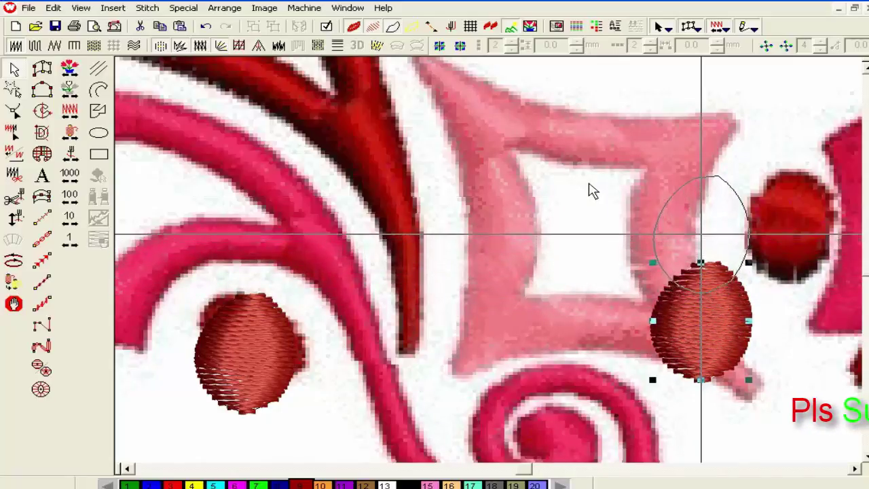
- Move the duplicated dot right onto the second motif's first red dot and nudge it slightly down to cover it
key(Right)
key(Right)
key(Right)
key(Right)
key(Right)
key(Right)
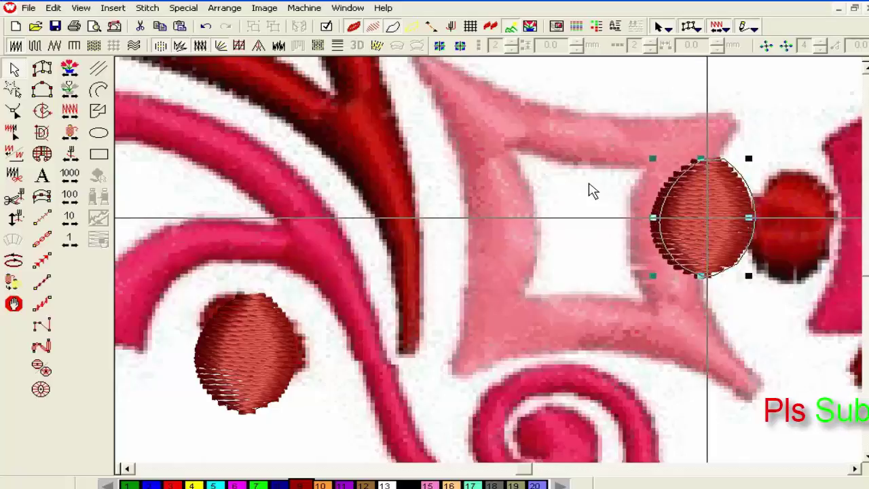
key(Right)
key(Right)
key(Right)
key(Right)
key(Right)
key(Right)
key(Right)
key(Right)
key(Right)
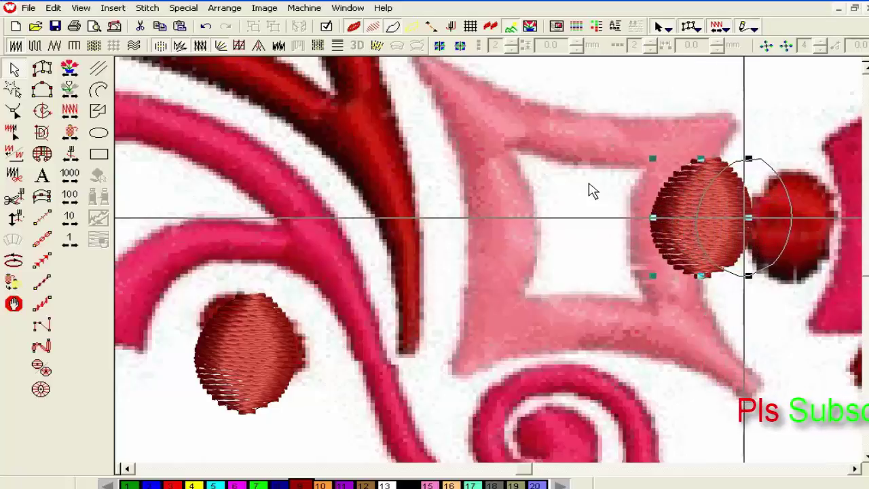
key(Right)
key(Right)
key(Right)
key(Right)
key(Right)
key(Right)
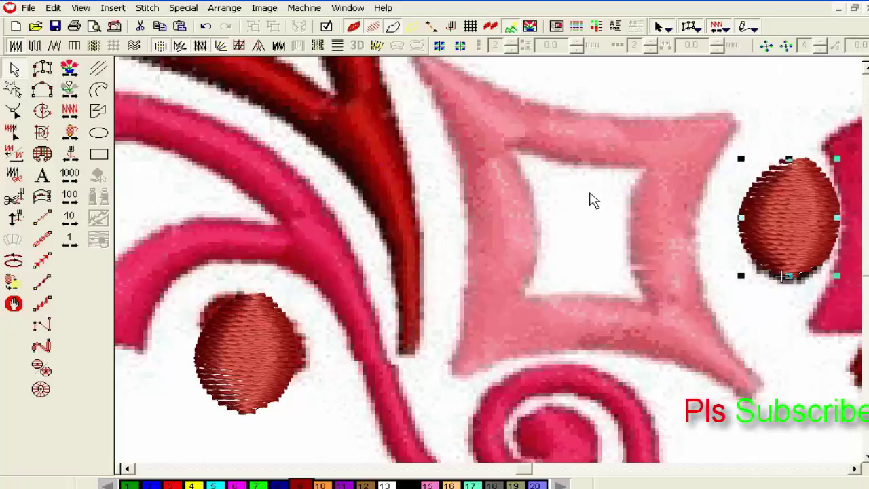
key(Down)
key(Down)
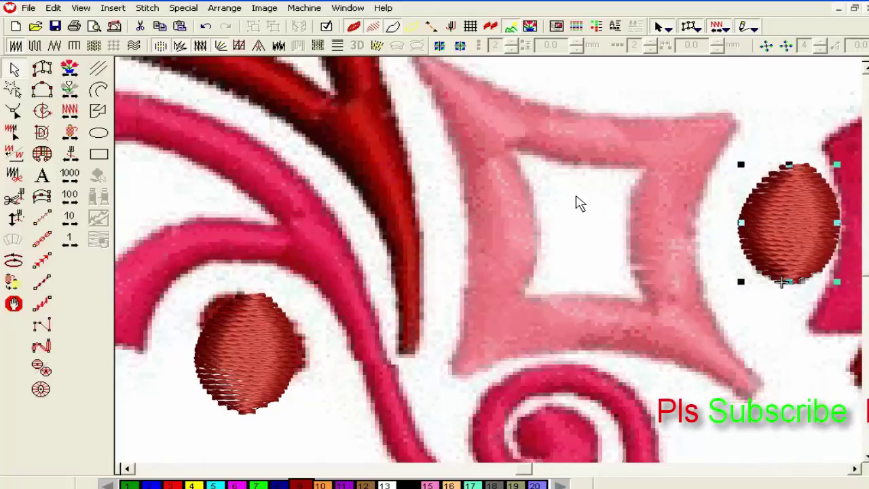
- Start a column stitch shape on the first motif's pink frame, plotting point pairs from its upper-left tip down the left side
key(shift+z)
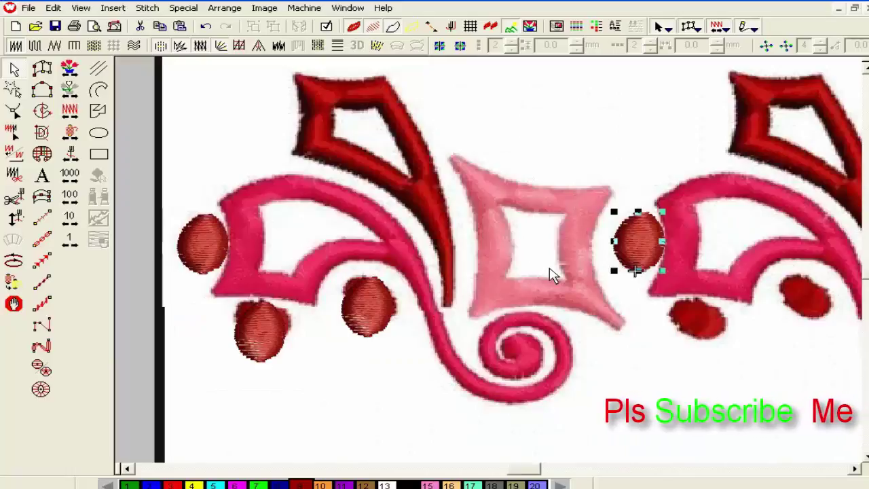
key(shift+z)
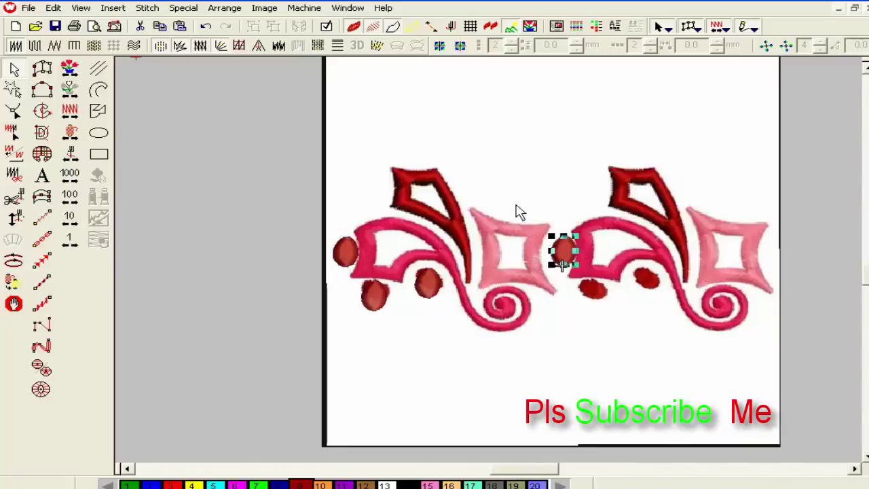
key(ctrl+a)
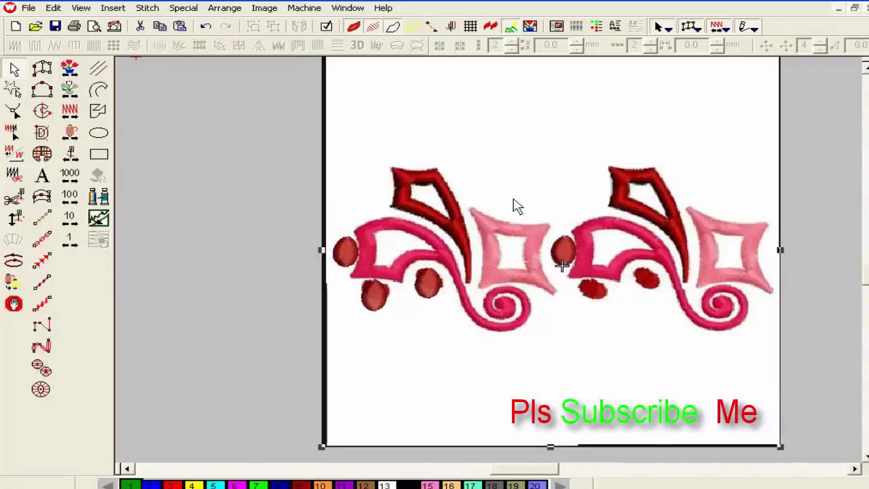
click(42, 70)
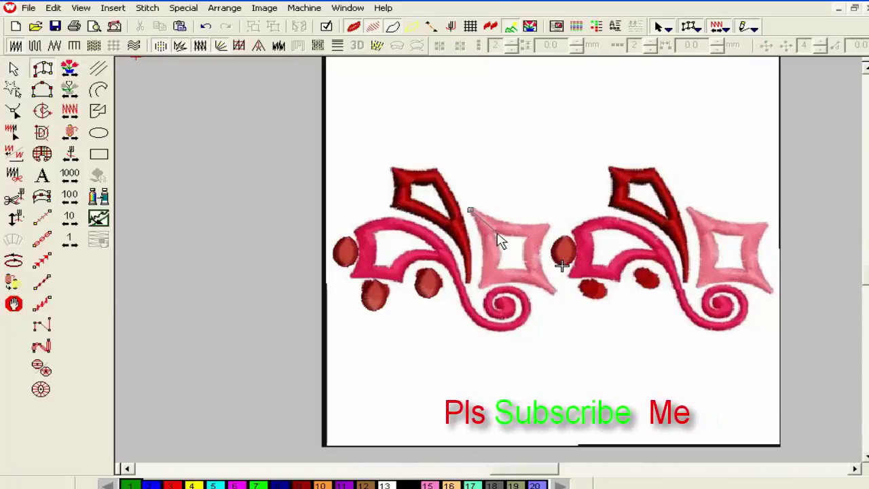
click(497, 234)
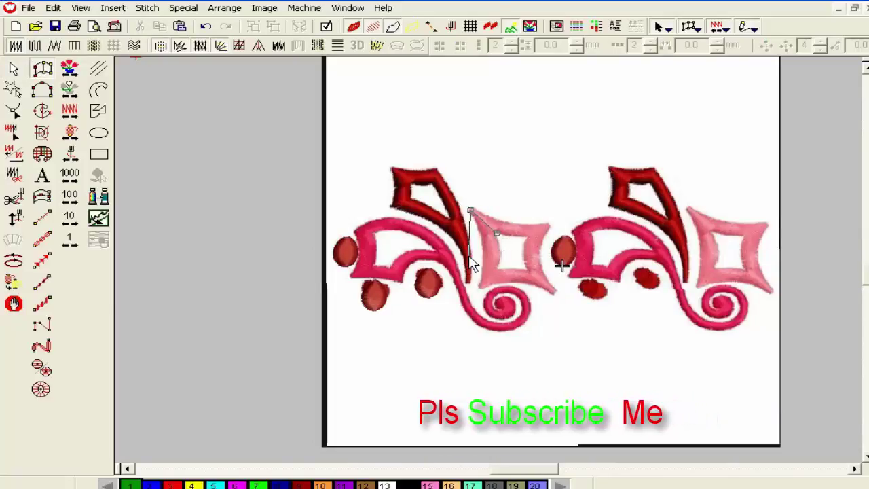
scroll(473, 265, up, 1)
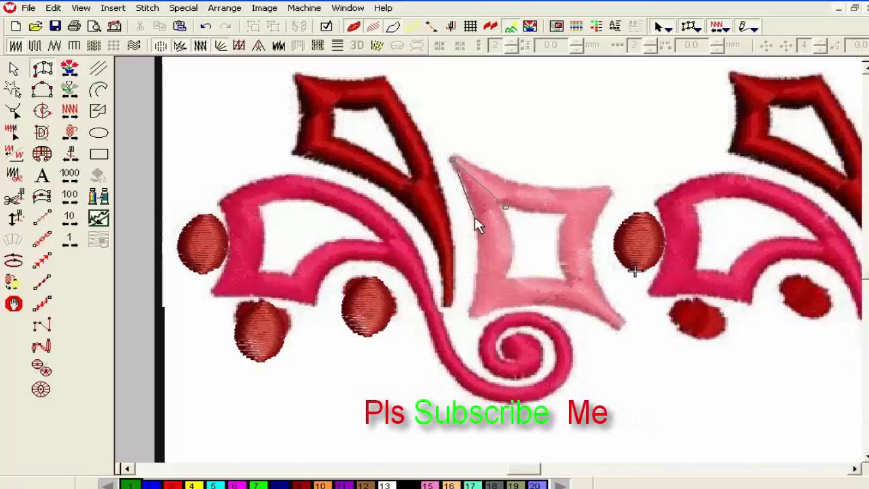
scroll(474, 211, up, 1)
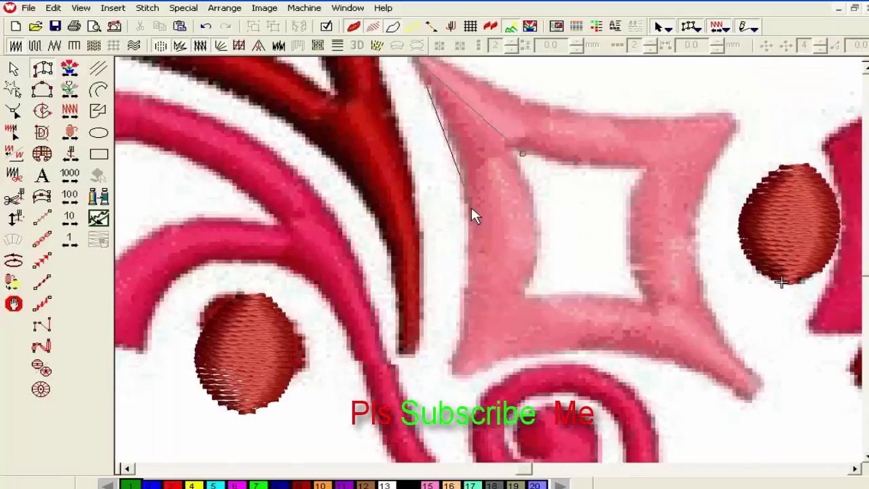
click(462, 165)
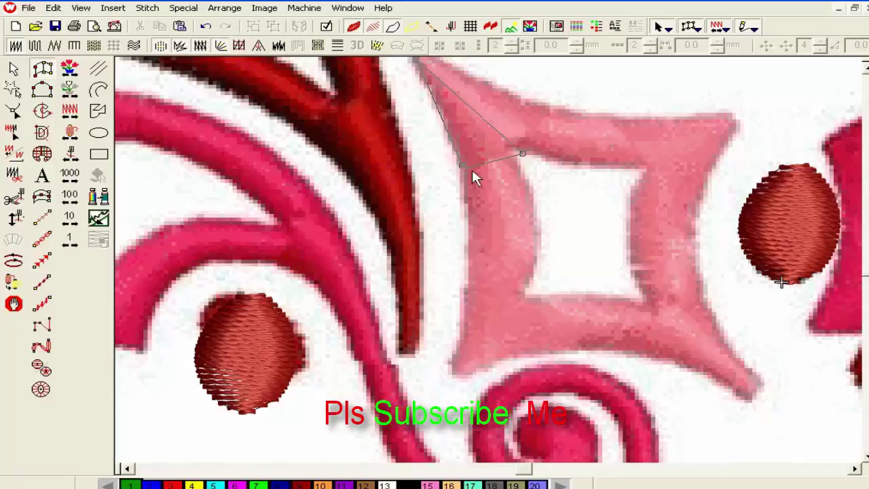
click(523, 172)
click(468, 276)
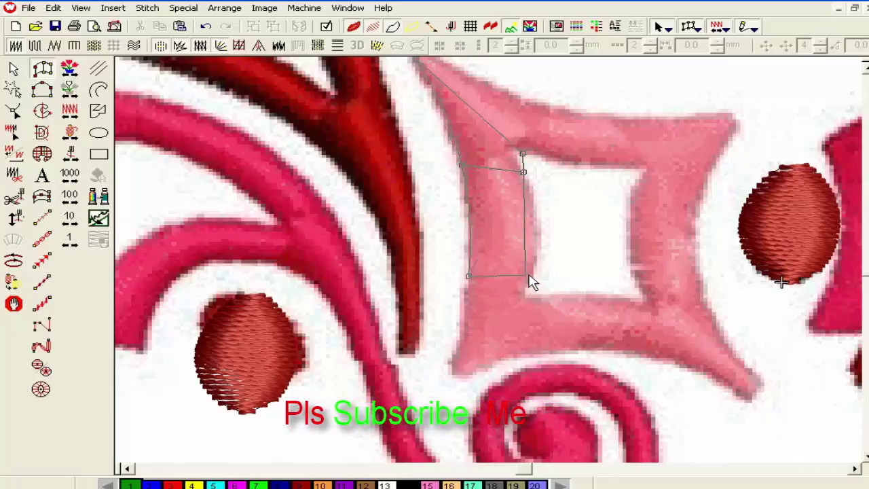
click(535, 269)
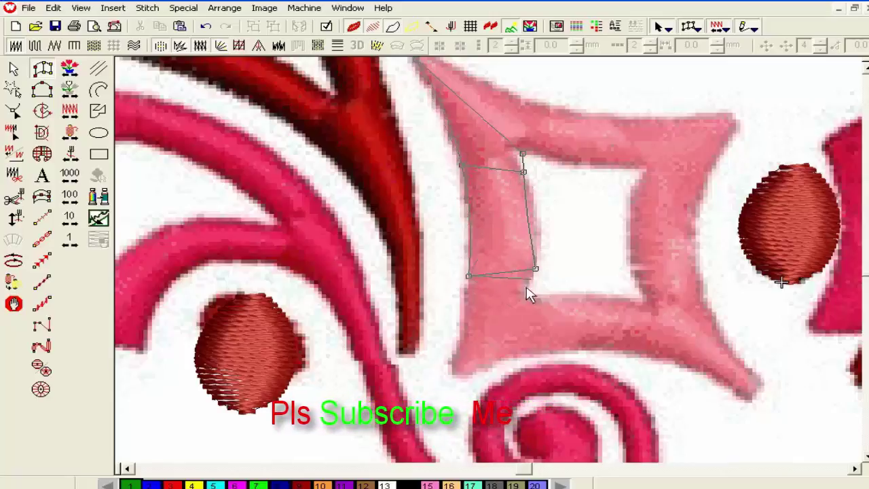
- Continue the column outline around the frame's lower-left corner and along its base to the lower-right tip
click(453, 374)
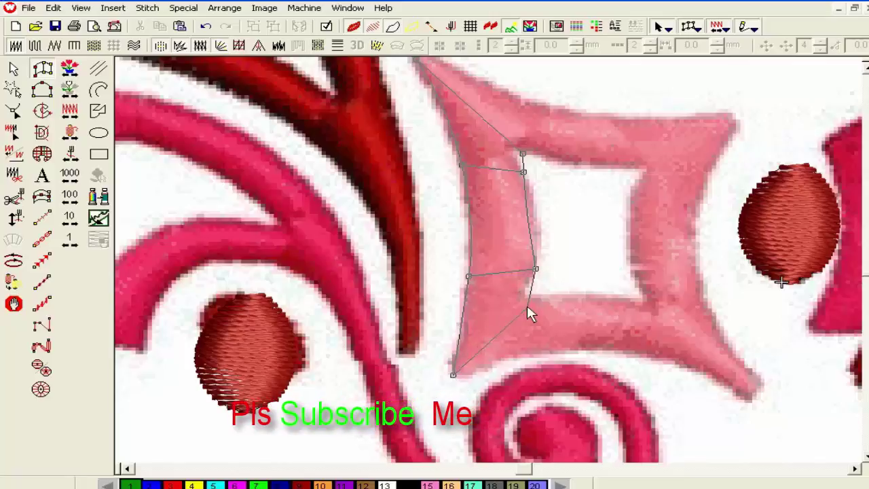
click(525, 295)
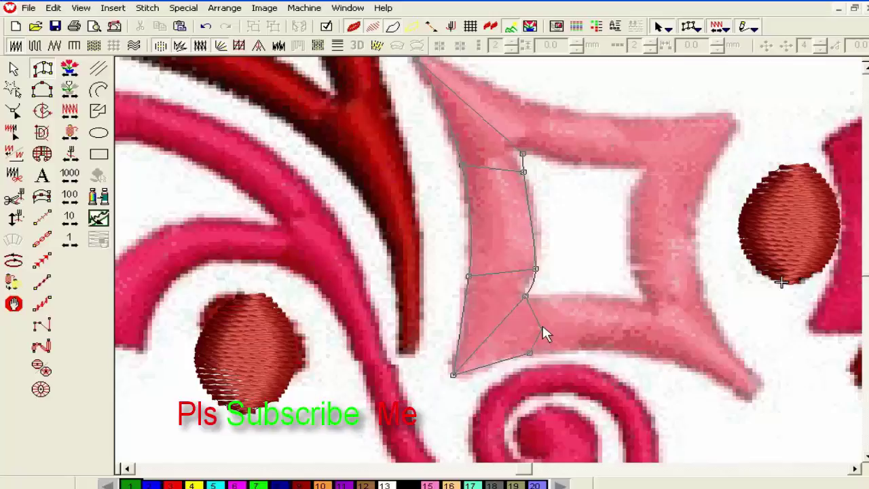
click(650, 355)
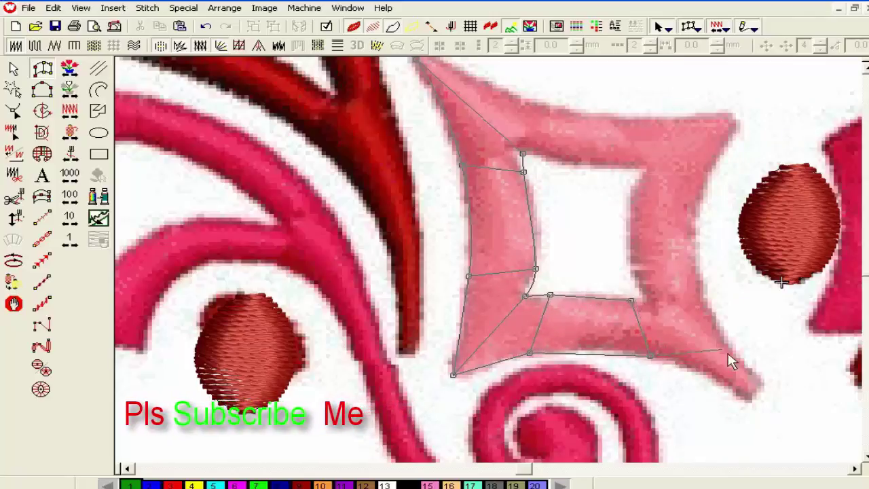
click(758, 388)
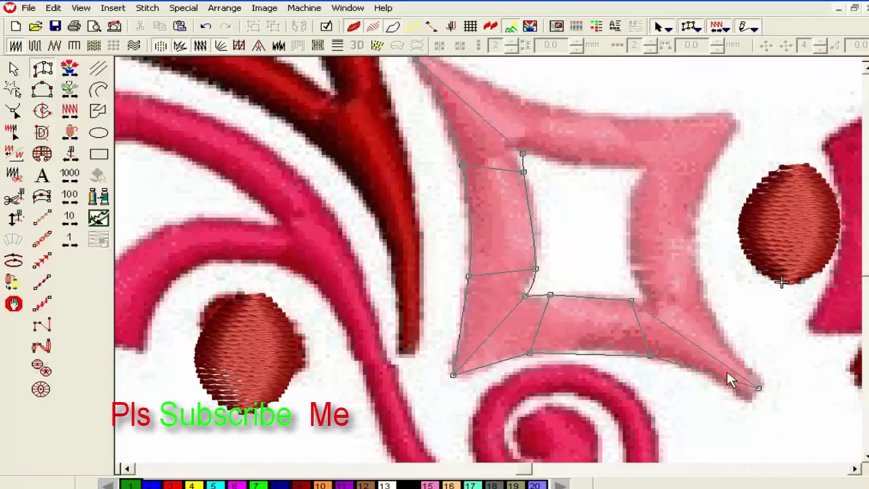
- Plot the column outline's point pairs up the right side of the pink frame
click(703, 296)
click(638, 278)
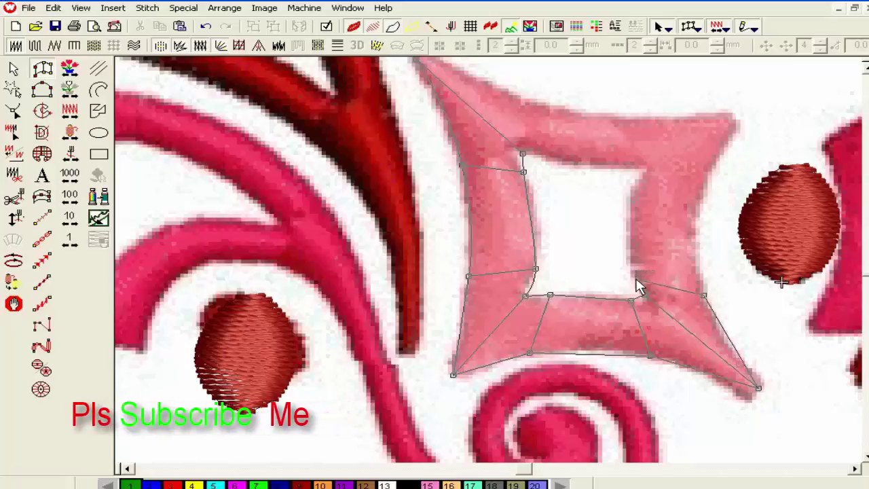
click(698, 209)
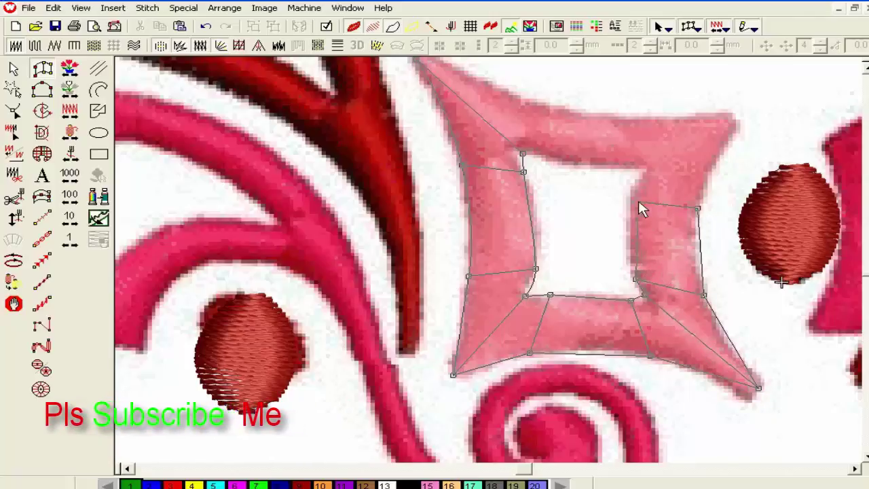
click(627, 205)
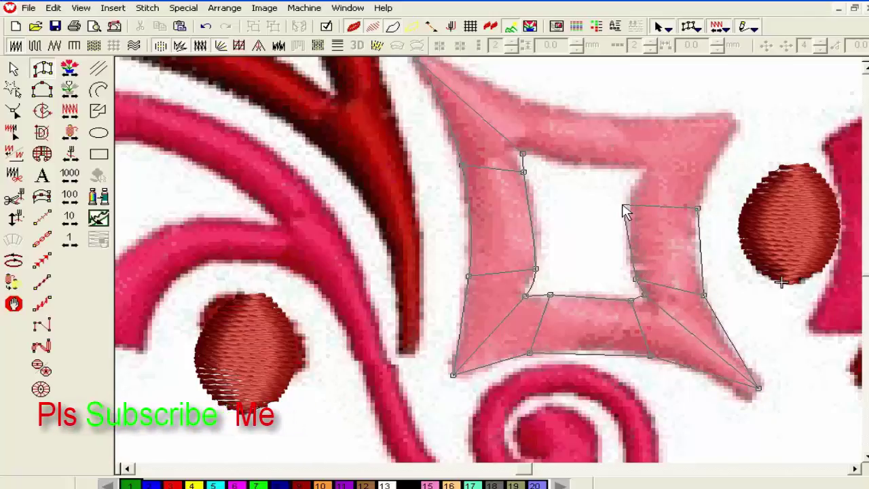
- Outline the frame's upper-right corner and top side back to the upper-left tip, and generate the column stitches
click(736, 116)
click(640, 171)
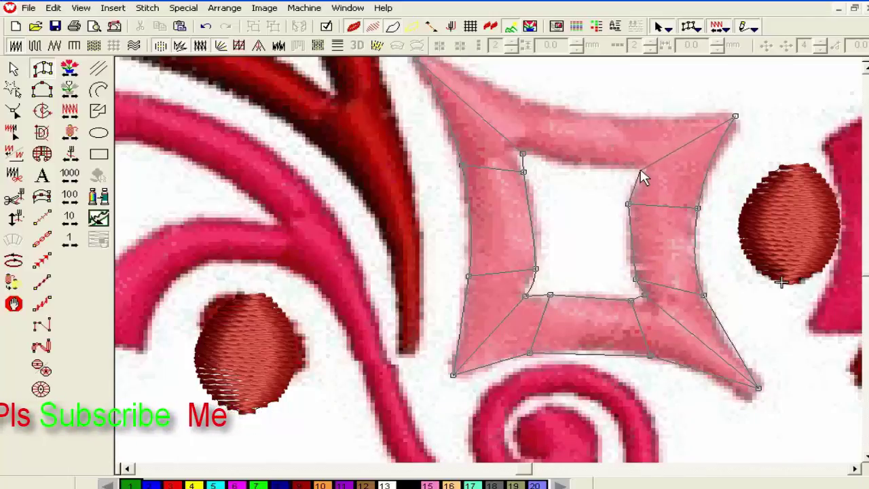
click(630, 117)
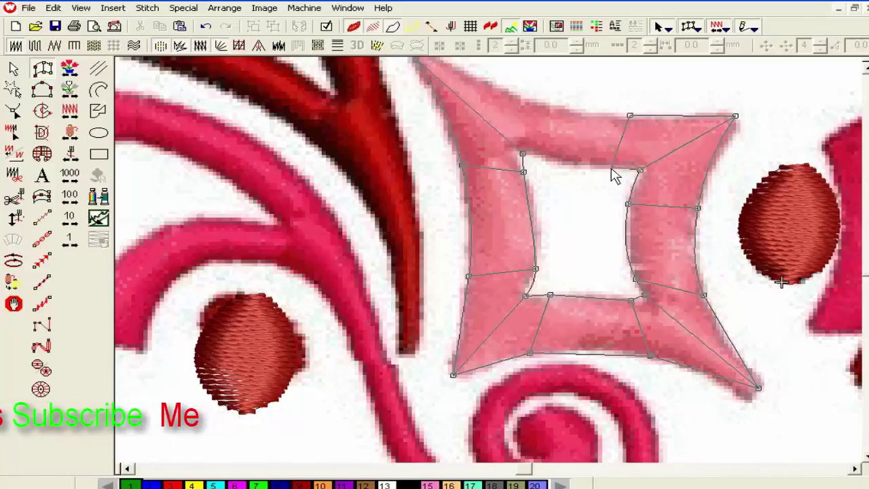
click(612, 169)
click(565, 108)
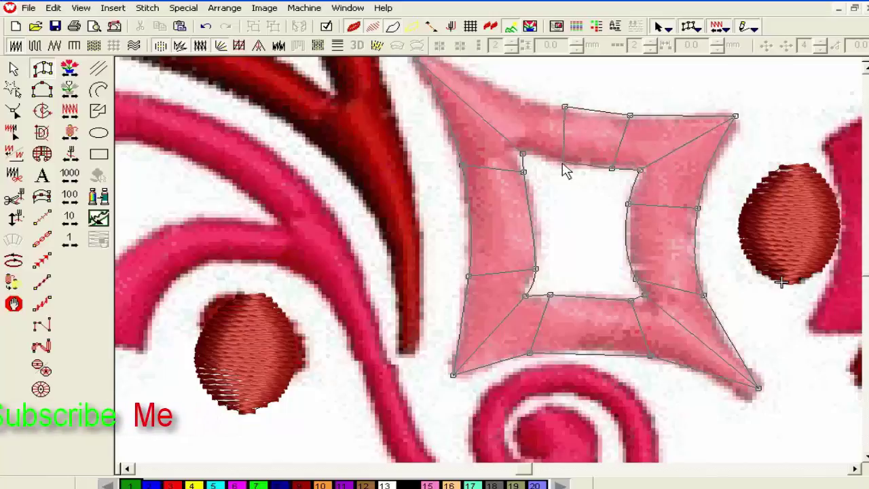
click(557, 162)
click(430, 152)
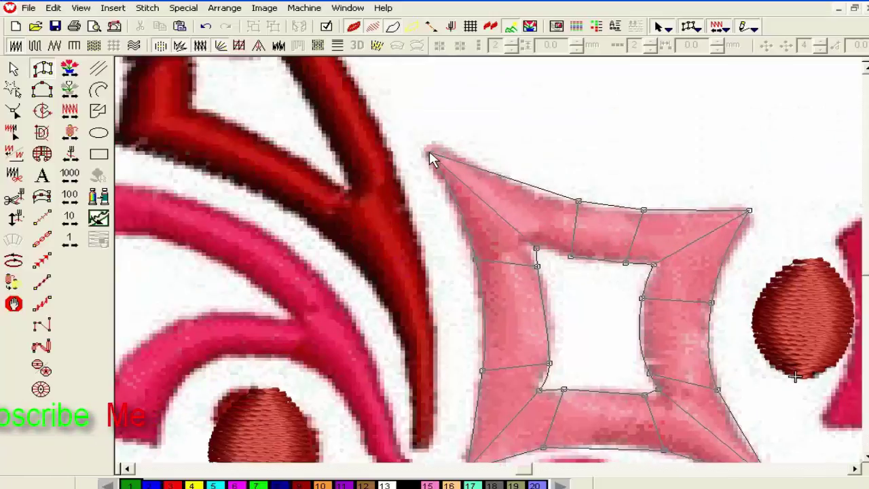
click(537, 250)
key(Return)
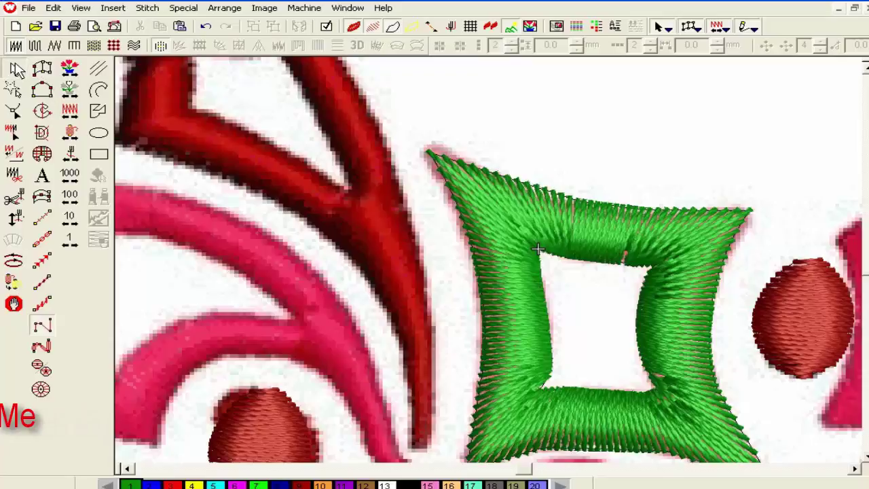
- Select the stitched frame and recolour it with orange thread colour 10
click(17, 69)
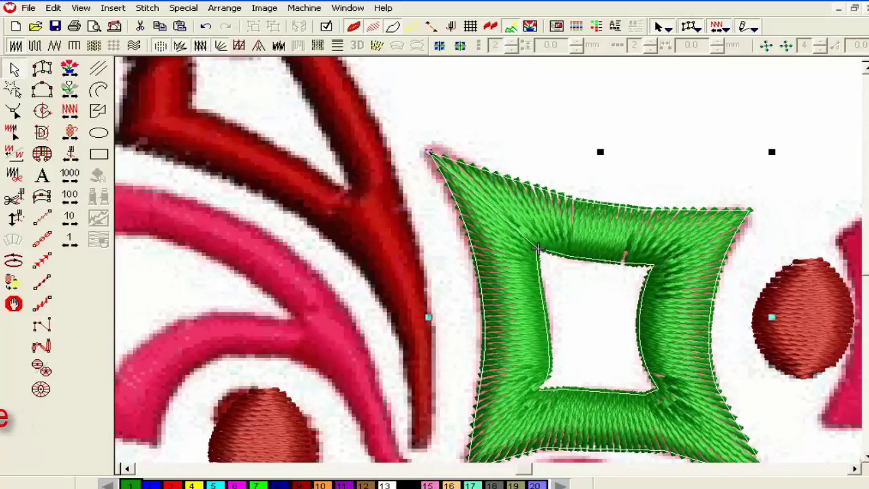
click(322, 485)
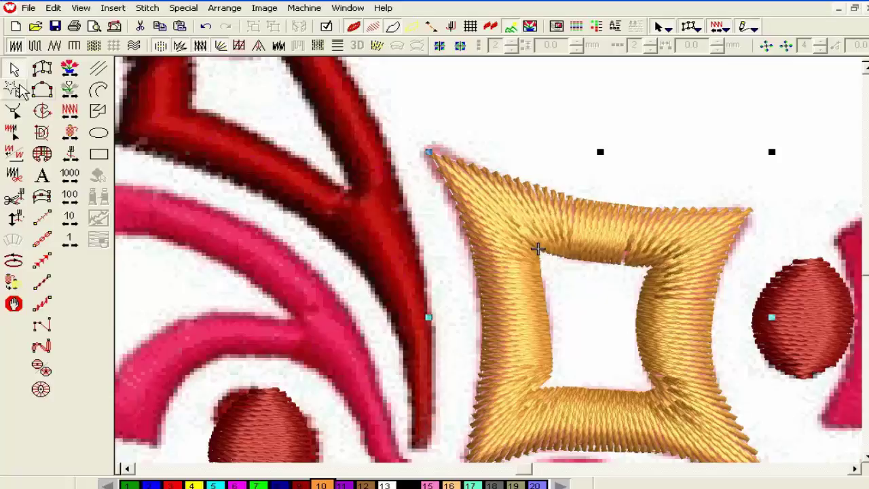
- Reshape the frame's inner left edge by moving its lower node inward to straighten the opening
click(13, 111)
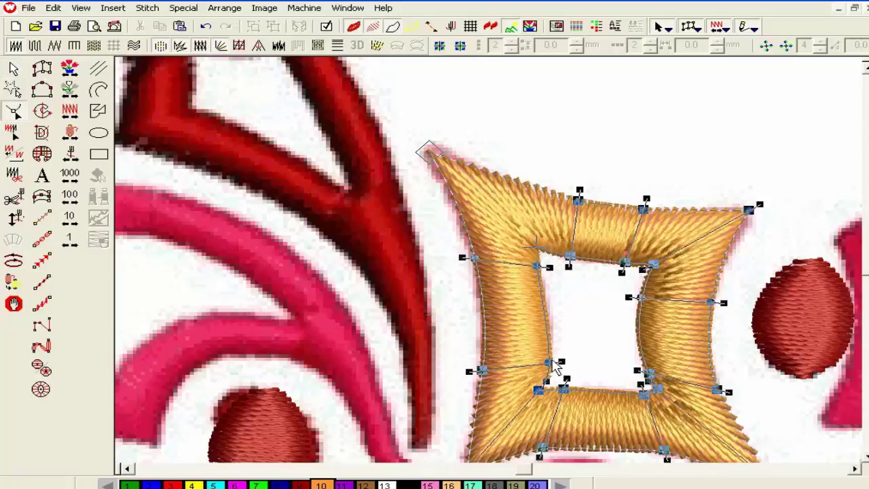
drag(549, 361, 547, 364)
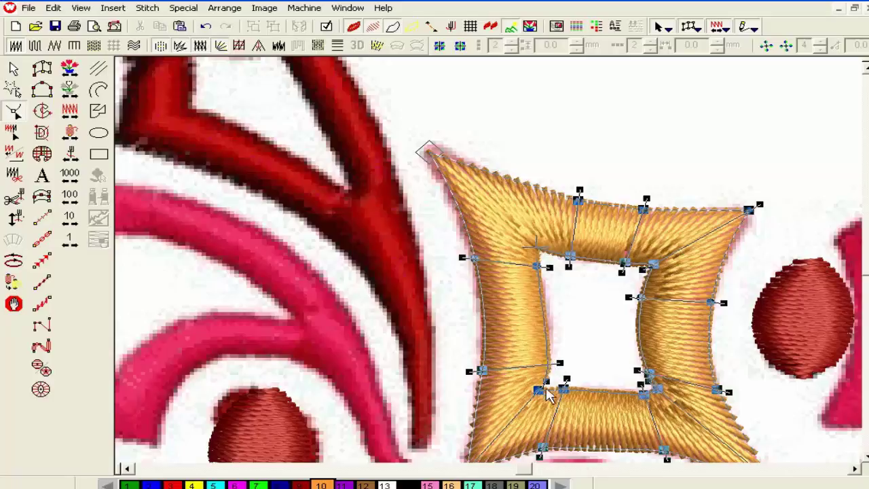
drag(548, 365, 543, 370)
key(Return)
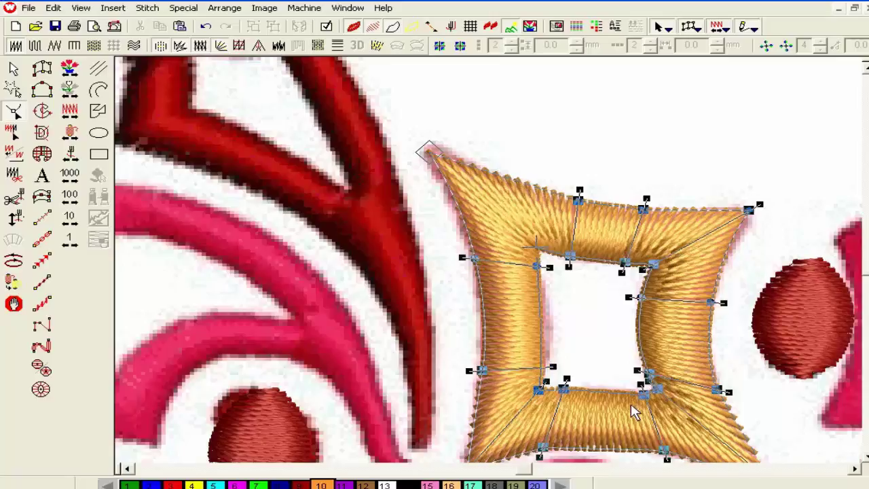
- Add a node pair on the frame's right side and move its inner nodes outward to straighten the inner right edge
ctrl+click(639, 343)
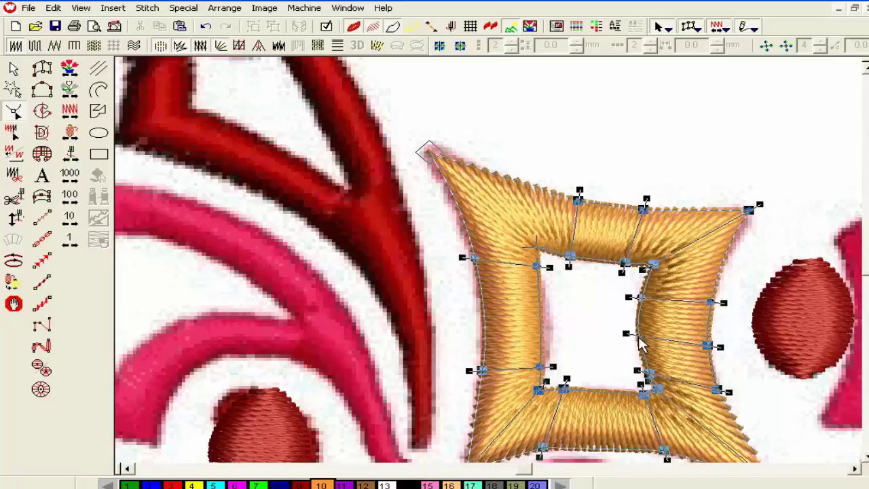
drag(641, 338, 650, 342)
key(Return)
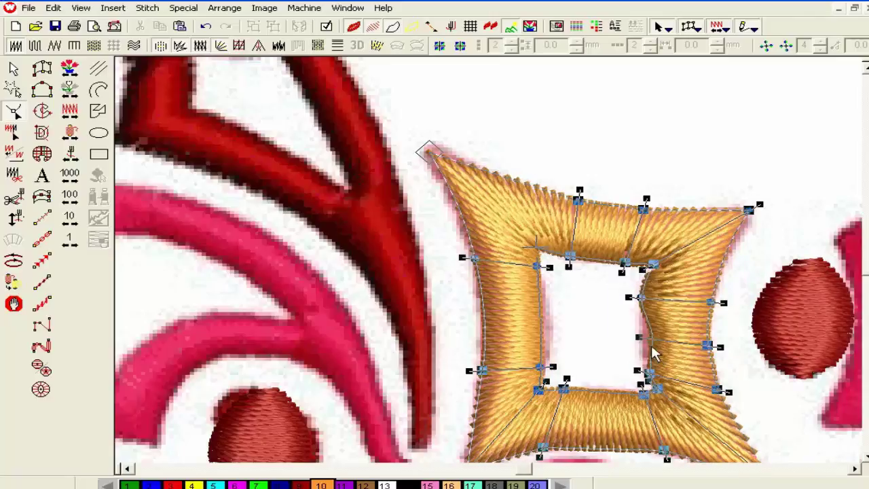
drag(641, 300, 656, 306)
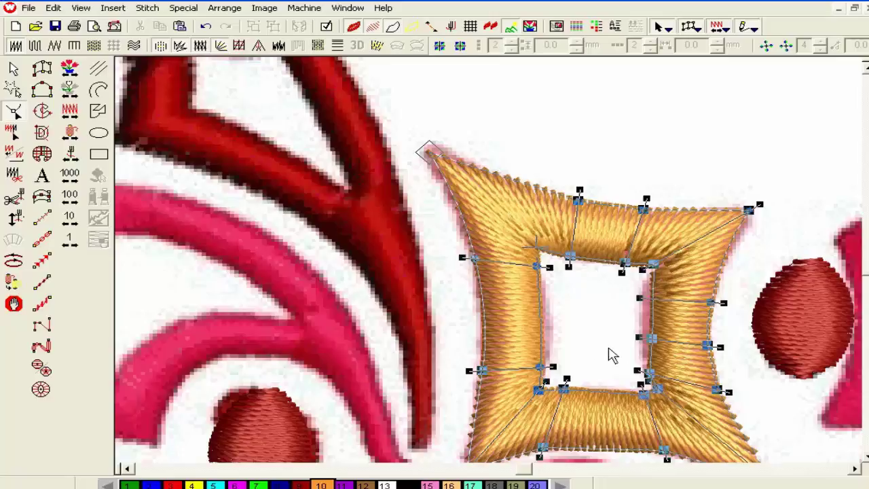
scroll(614, 351, down, 3)
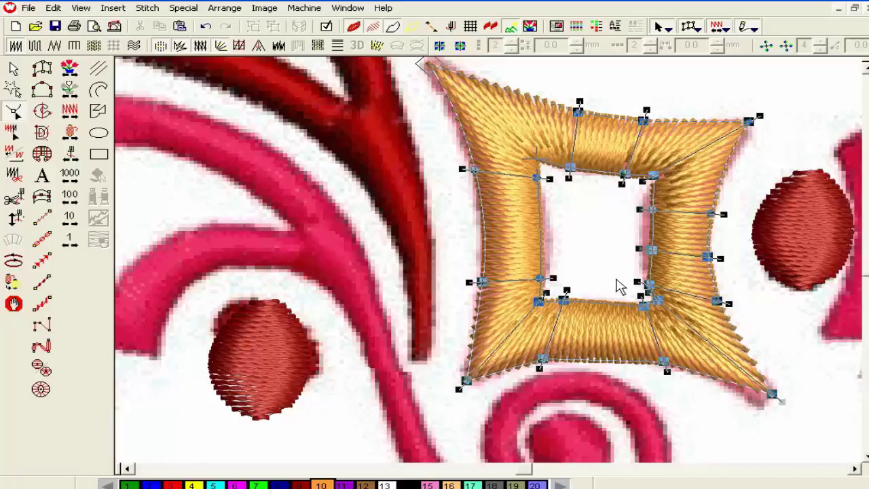
key(Escape)
- Start a column outline at the pink spiral's centre and place point pairs around its inner coil to the coil's underside
scroll(272, 258, up, 2)
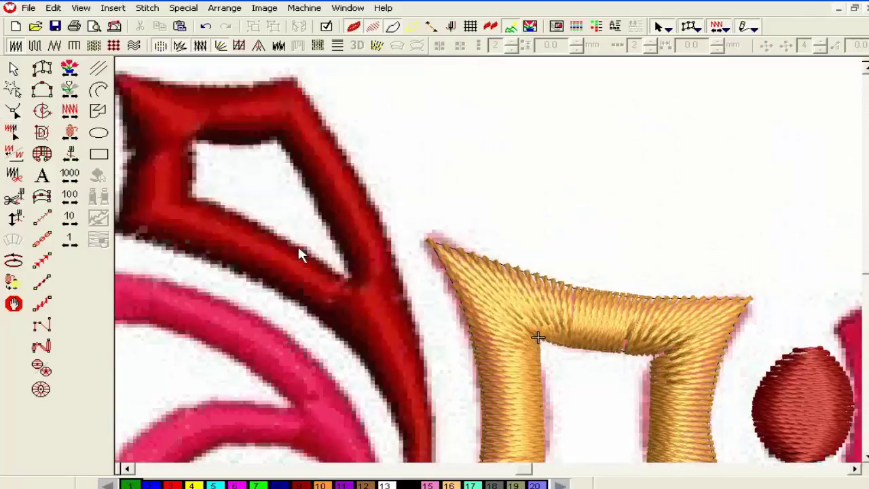
scroll(306, 257, down, 3)
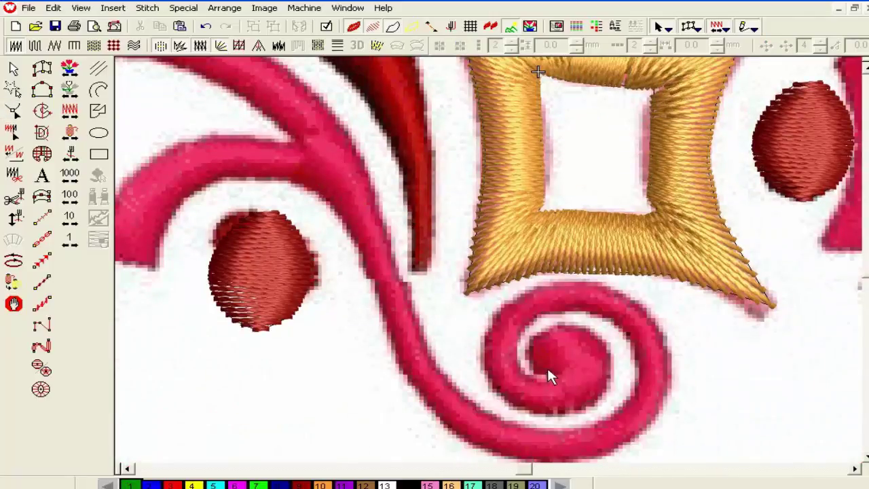
click(42, 68)
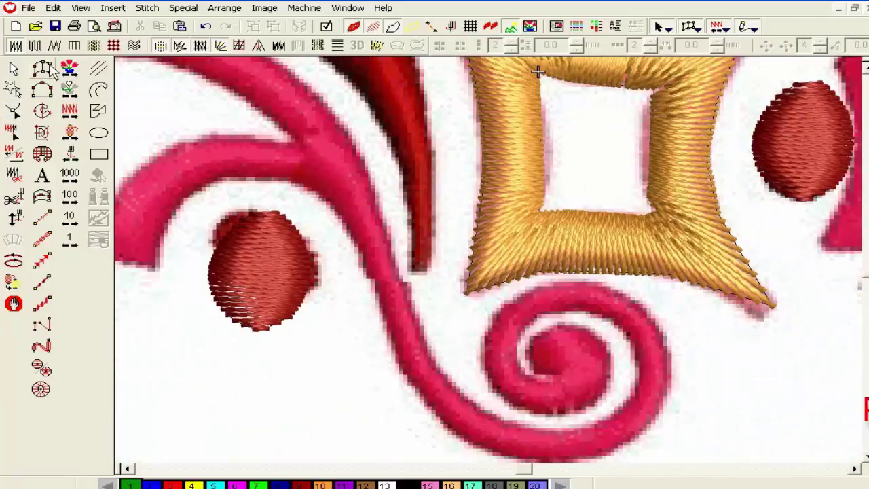
click(556, 372)
click(573, 327)
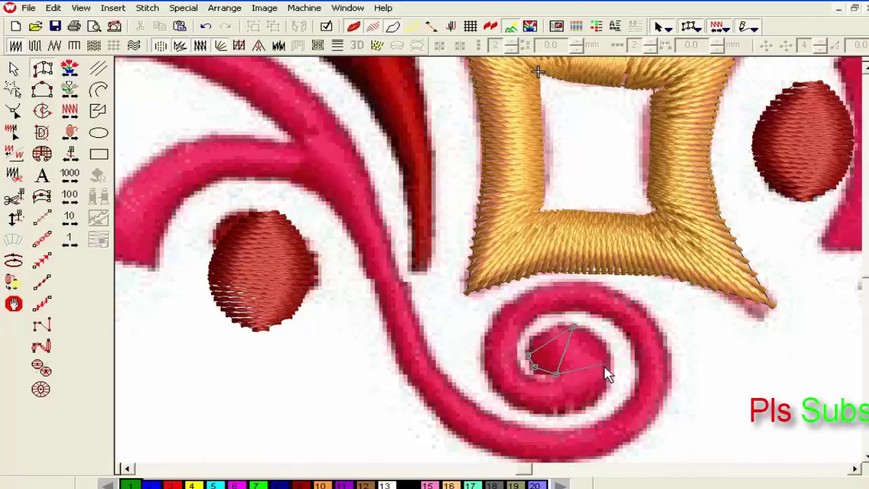
click(549, 380)
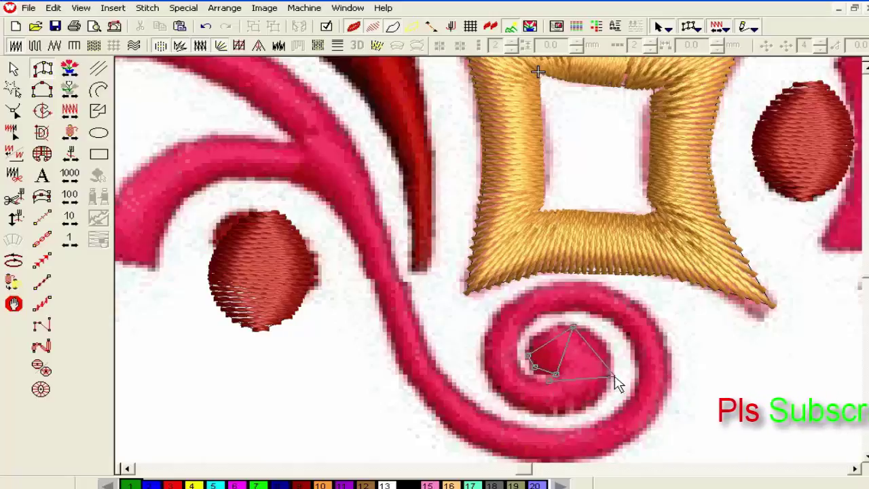
right_click(609, 377)
click(523, 371)
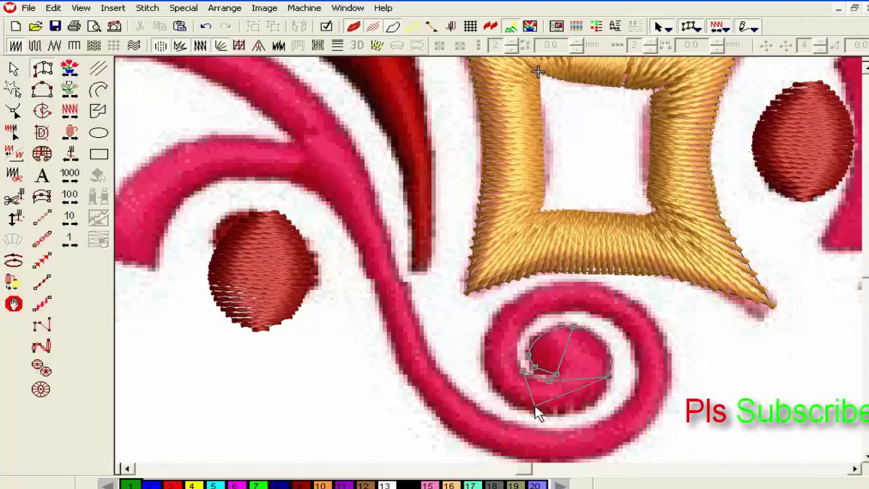
right_click(530, 413)
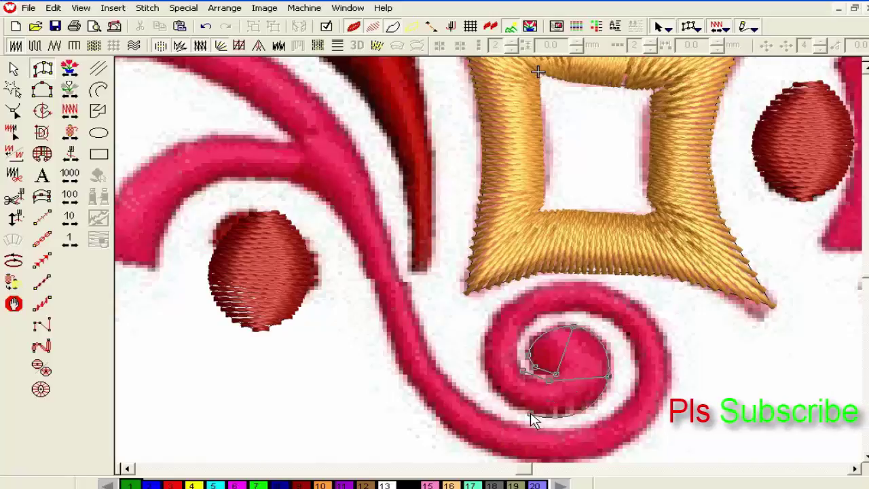
- Continue the column outline around the spiral's outer coil, pairing points on the left, top, right and lower right
click(522, 332)
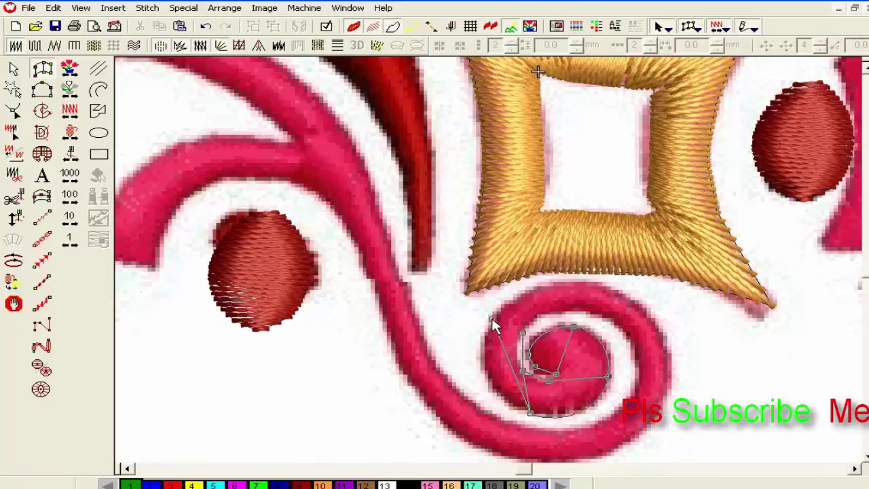
click(491, 319)
click(571, 308)
click(565, 284)
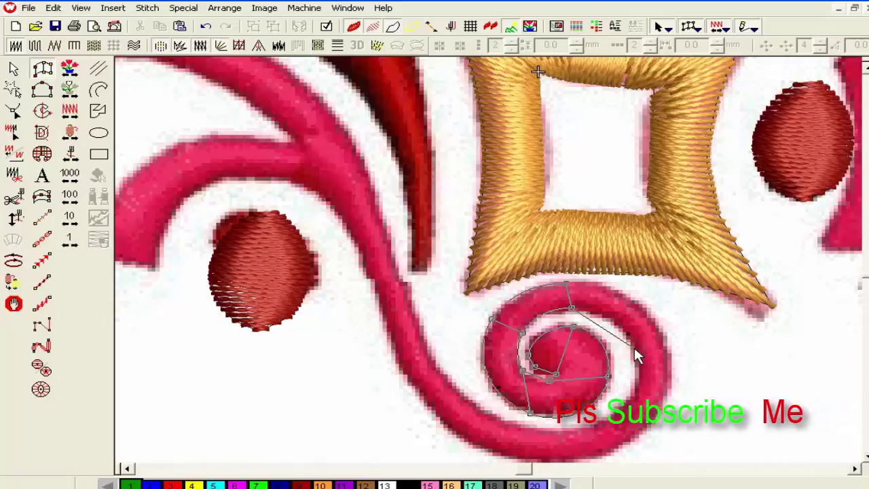
click(669, 340)
click(635, 347)
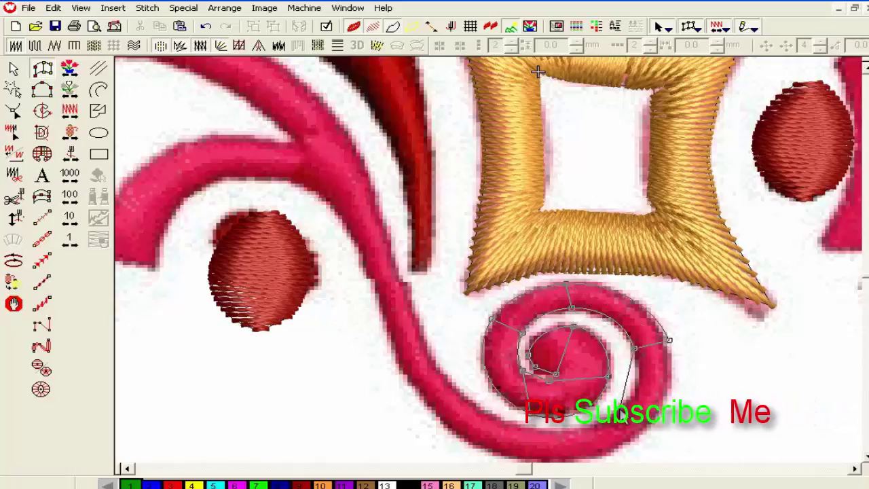
click(619, 408)
click(571, 336)
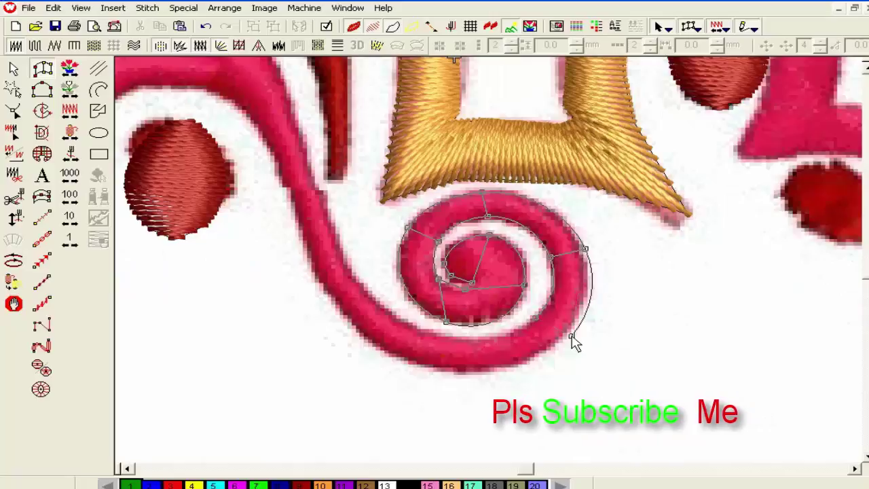
- Extend the column outline along the spiral's bottom curve to the base of the rising stem
click(473, 341)
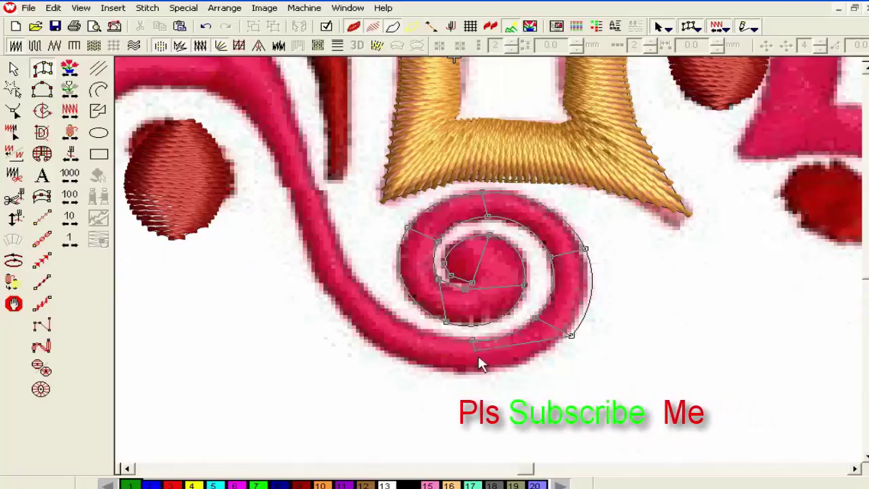
click(481, 372)
click(371, 294)
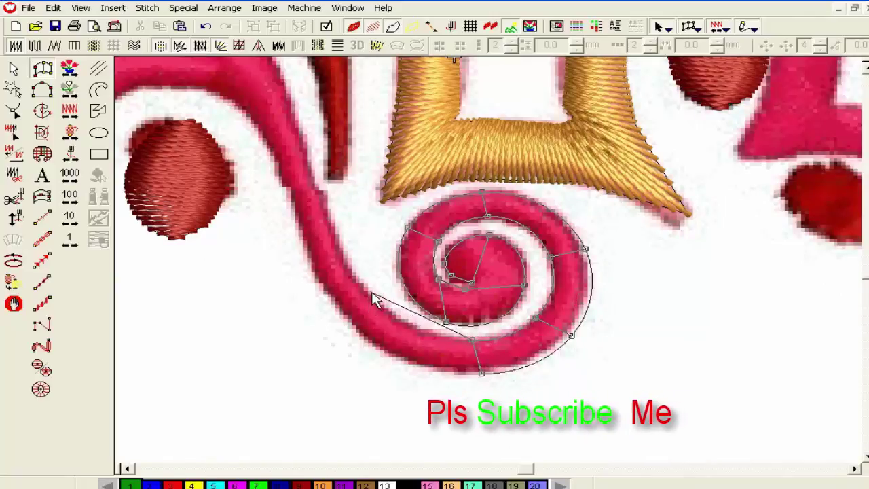
click(341, 317)
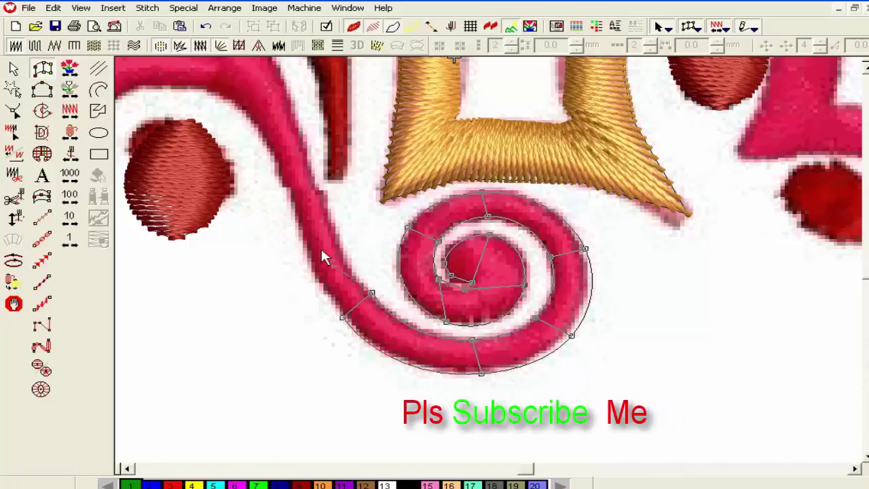
click(312, 175)
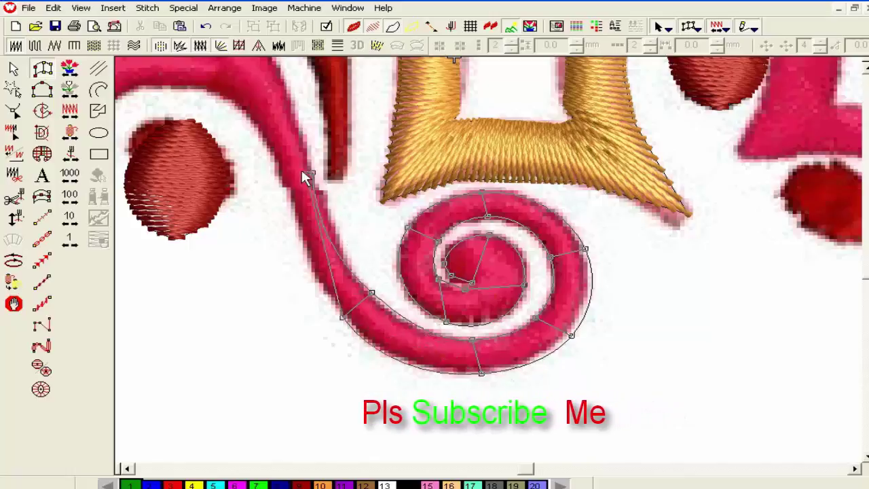
click(287, 173)
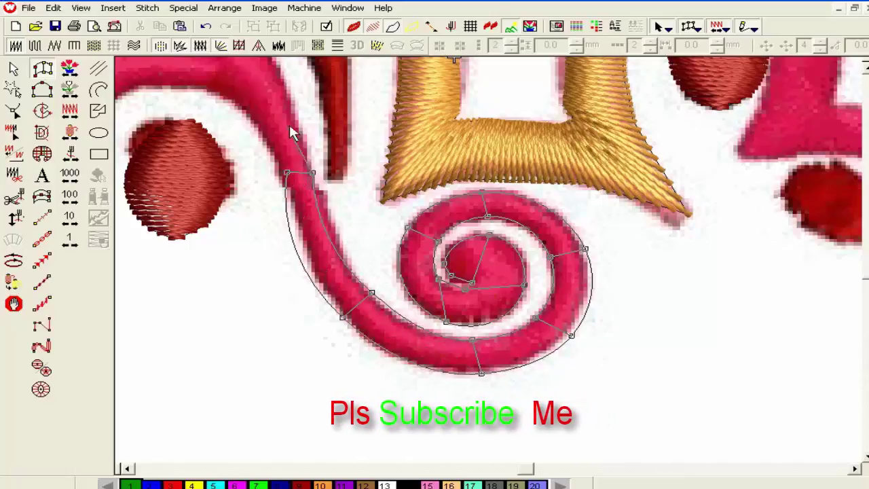
click(292, 98)
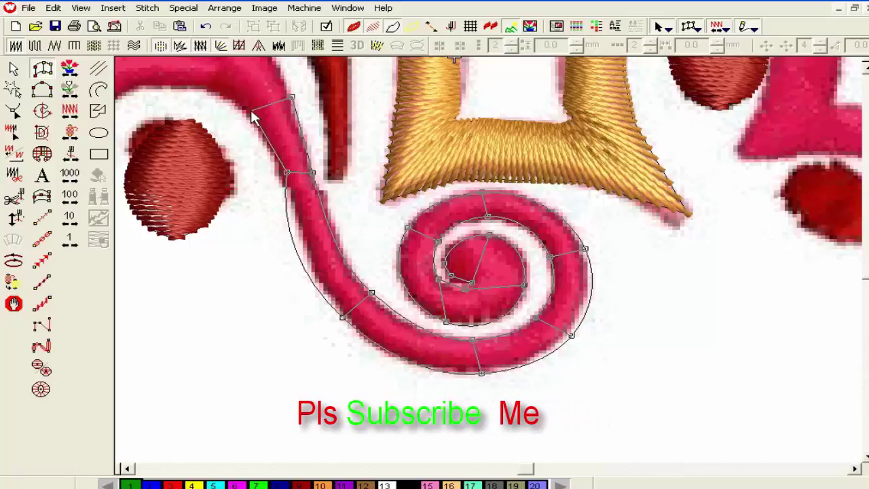
click(248, 111)
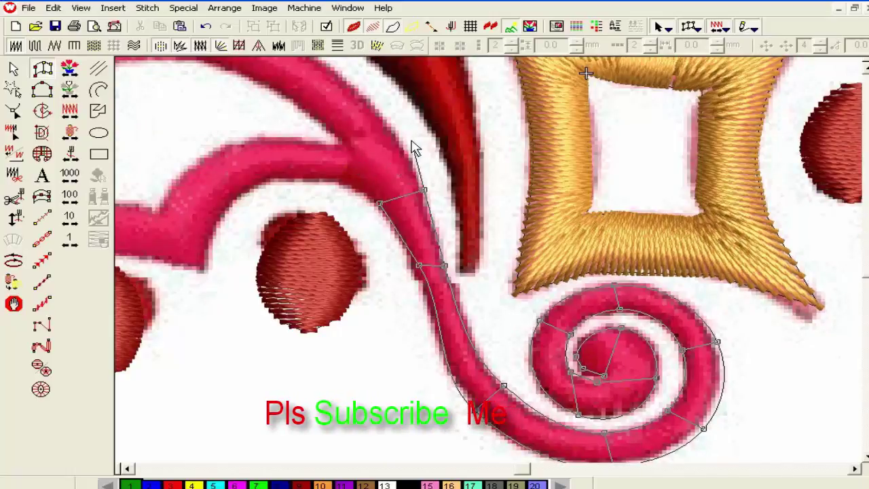
key(BackSpace)
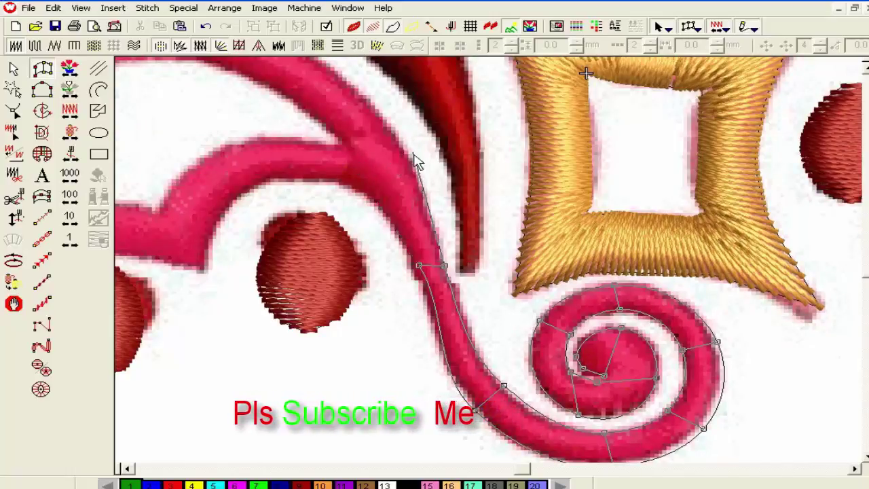
key(BackSpace)
key(BackSpace)
key(BackSpace)
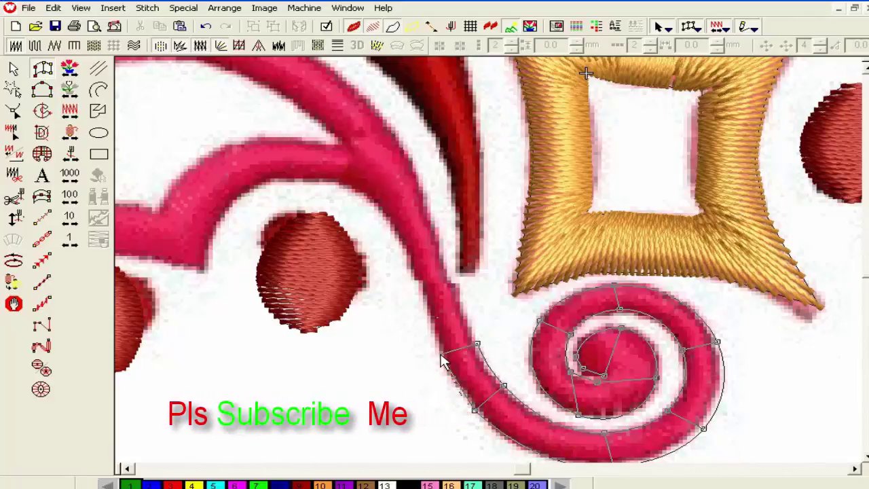
- Extend the column outline up the pink stem with closely spaced point pairs to the fork of the two branches
click(440, 355)
click(437, 239)
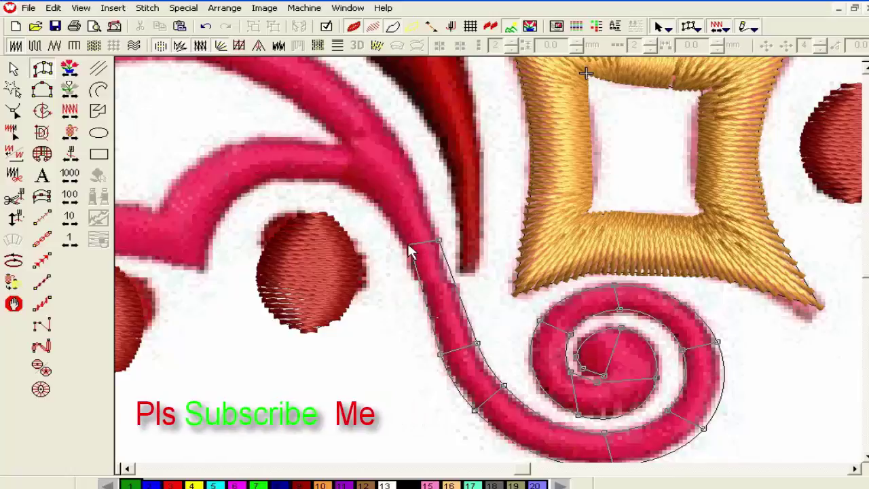
click(403, 245)
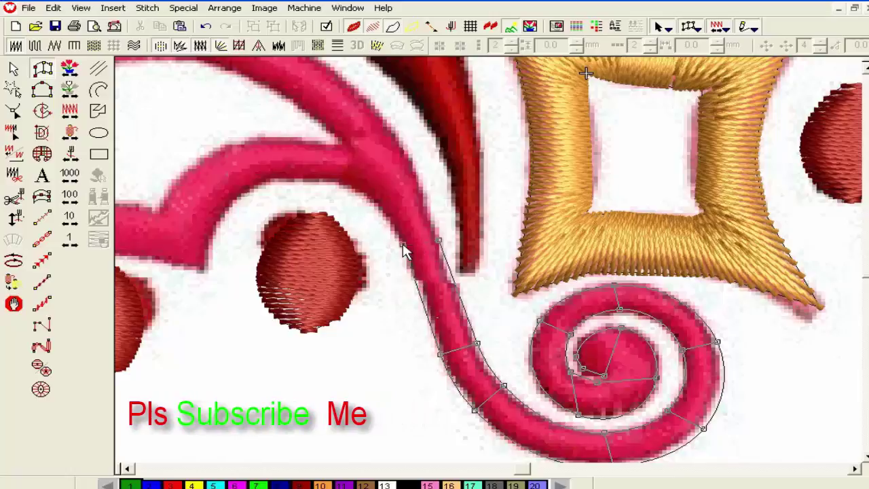
click(404, 145)
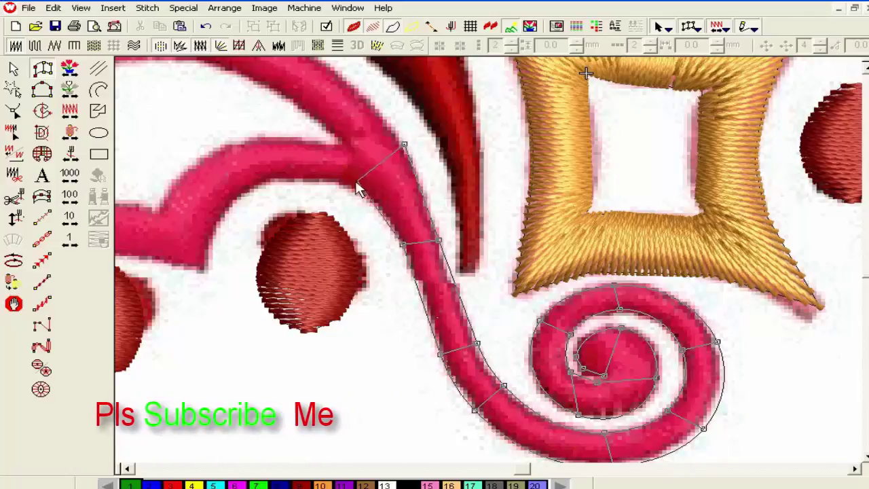
click(343, 143)
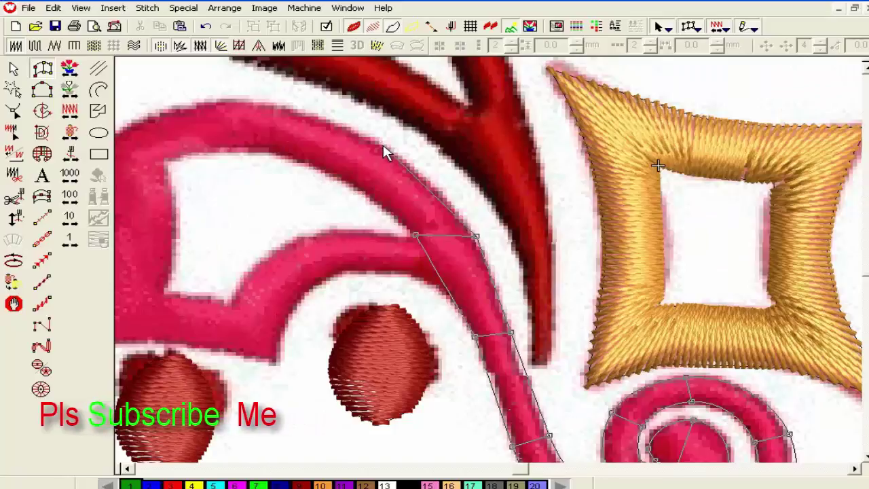
- Outline the upper pink branch from the fork along its arch to the upper-left tip and the opening's inner corner
click(393, 147)
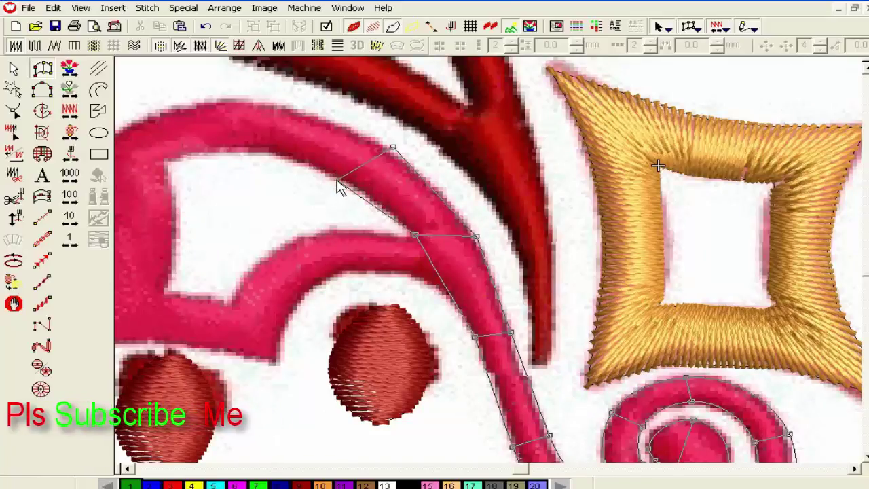
click(337, 181)
click(275, 104)
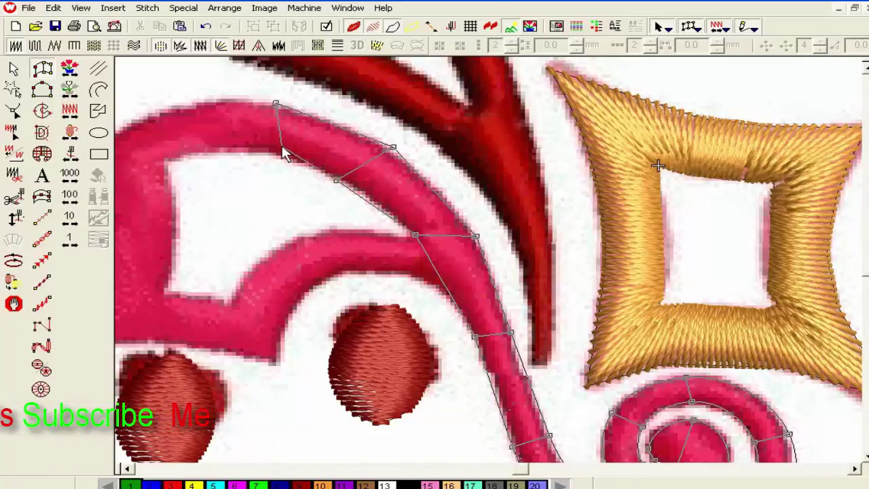
click(278, 154)
scroll(269, 180, down, 1)
scroll(265, 209, up, 1)
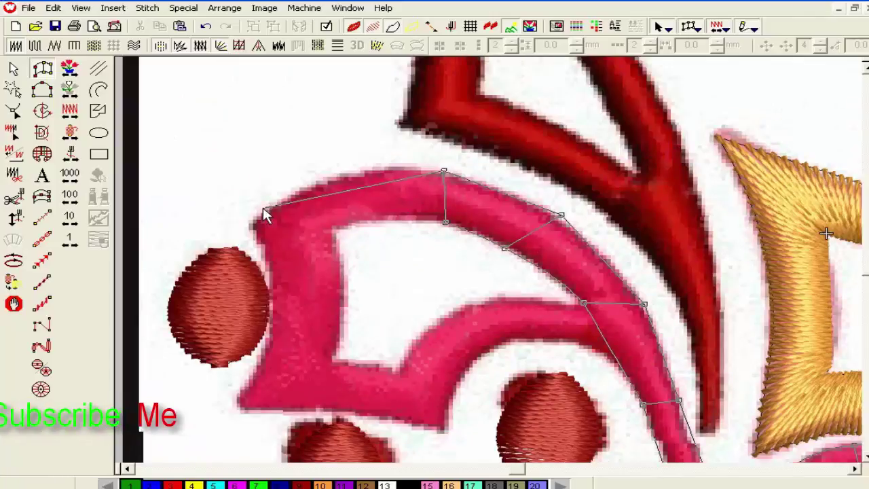
right_click(305, 182)
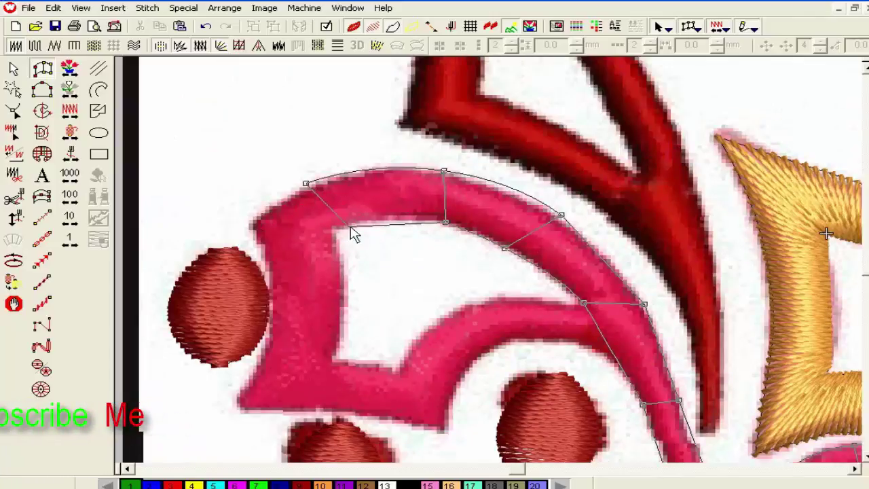
click(253, 226)
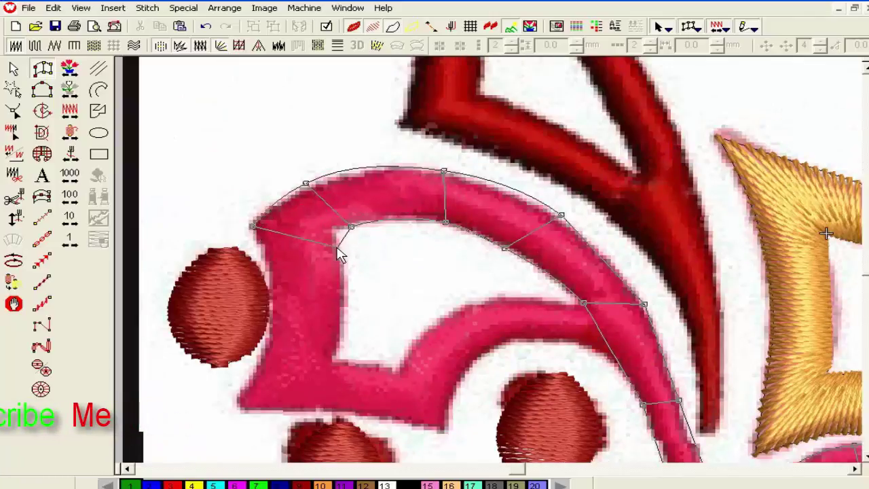
click(336, 232)
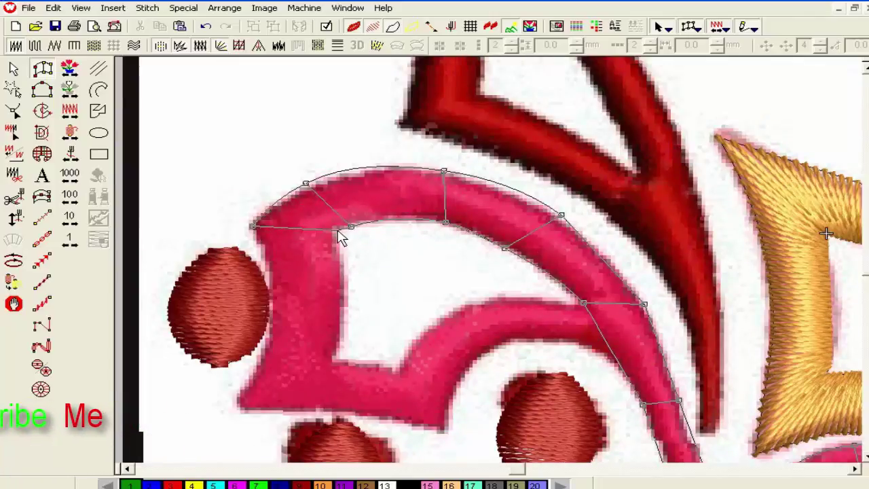
- Outline the motif's curved left side down to its lower-left tip and the opening's lower inner corner
click(274, 309)
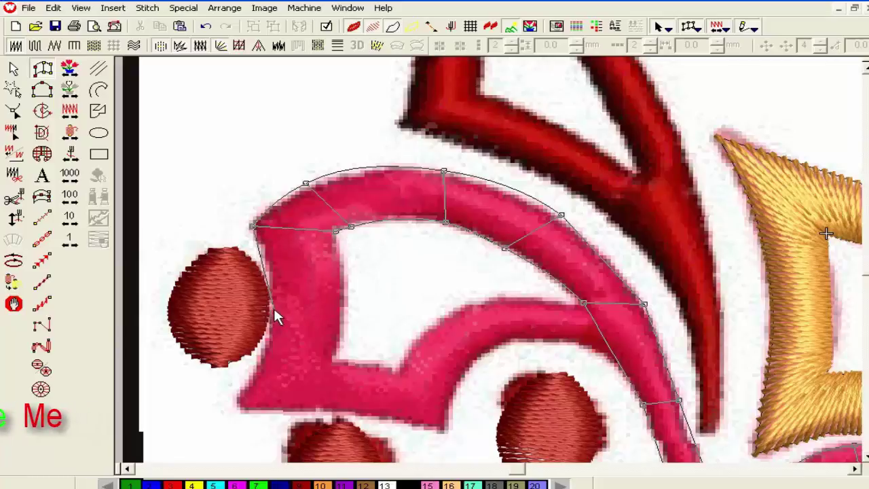
click(344, 306)
click(239, 408)
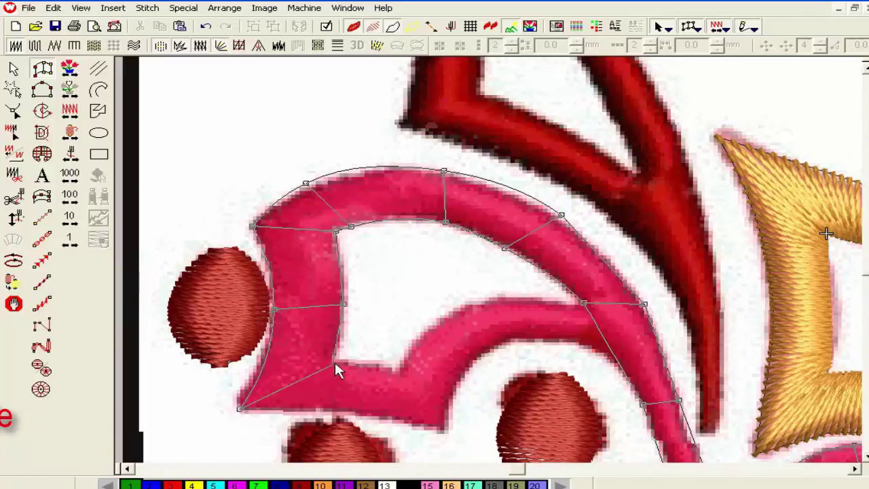
click(333, 359)
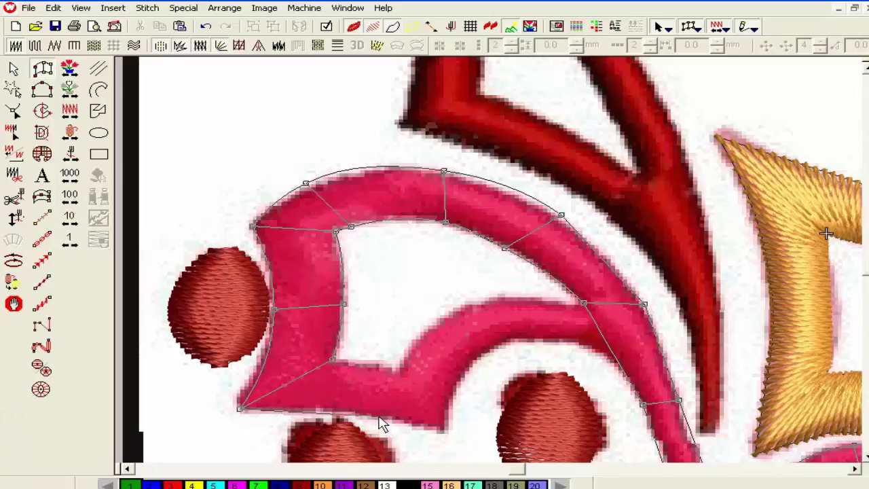
- Outline the lower pink branch from the motif's lower-left tip through the notch and back along its arch to the fork
click(372, 365)
click(400, 365)
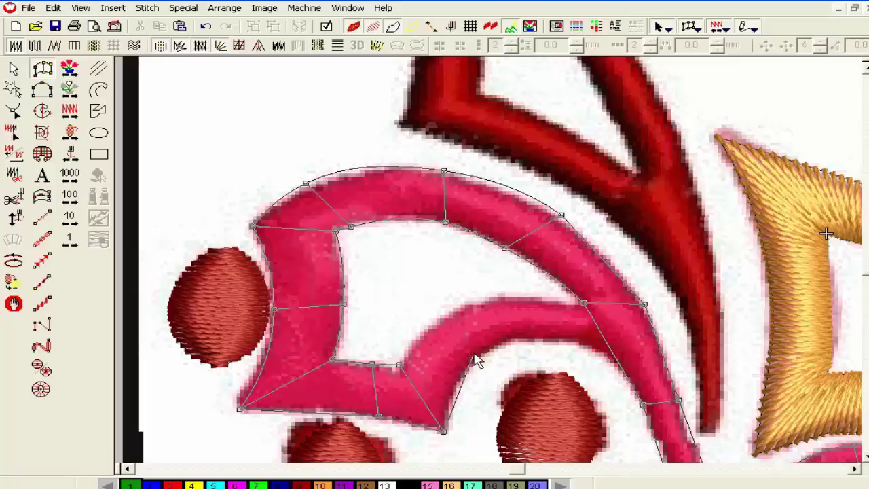
click(432, 323)
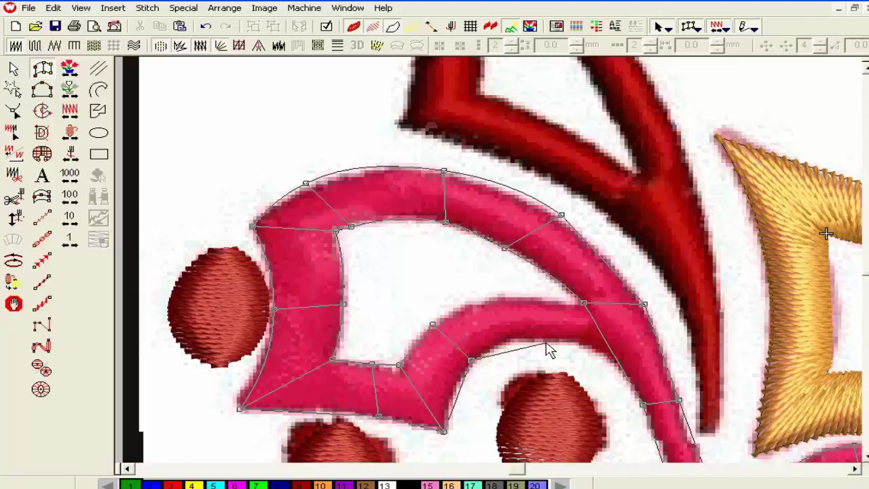
click(533, 304)
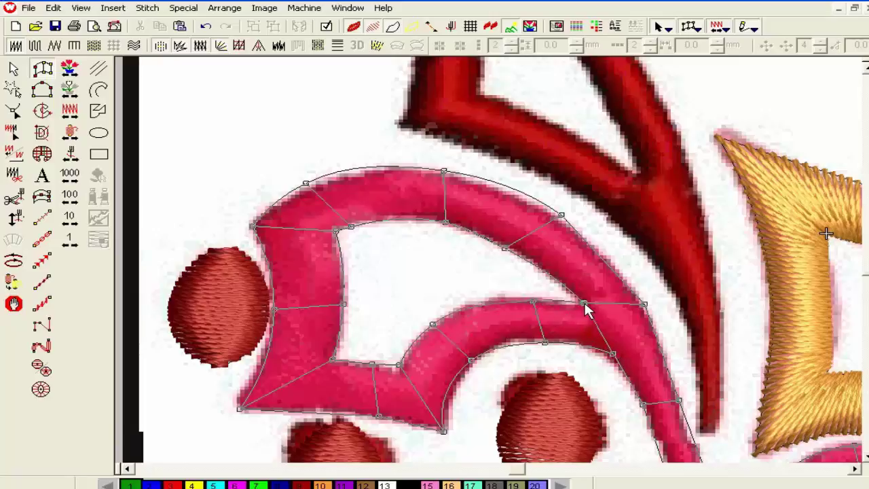
- Generate the stitches of the pink spiral-and-branch column and recolour it dark red like the dots
key(Return)
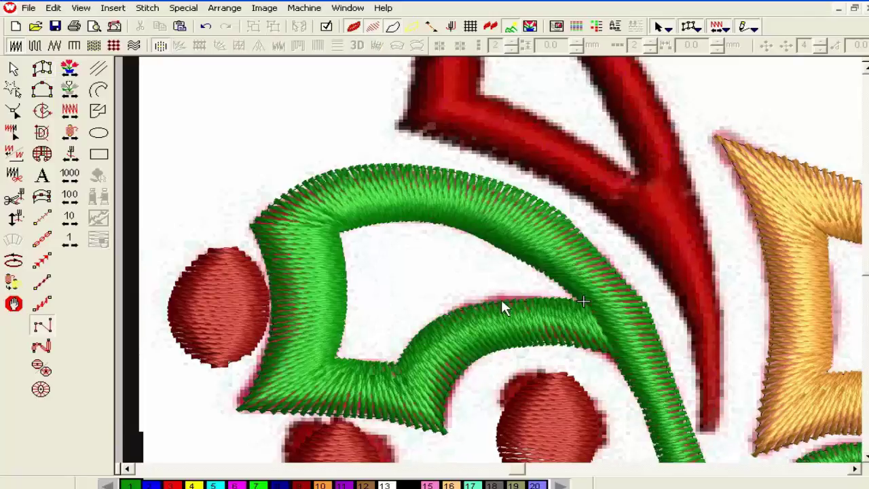
click(15, 69)
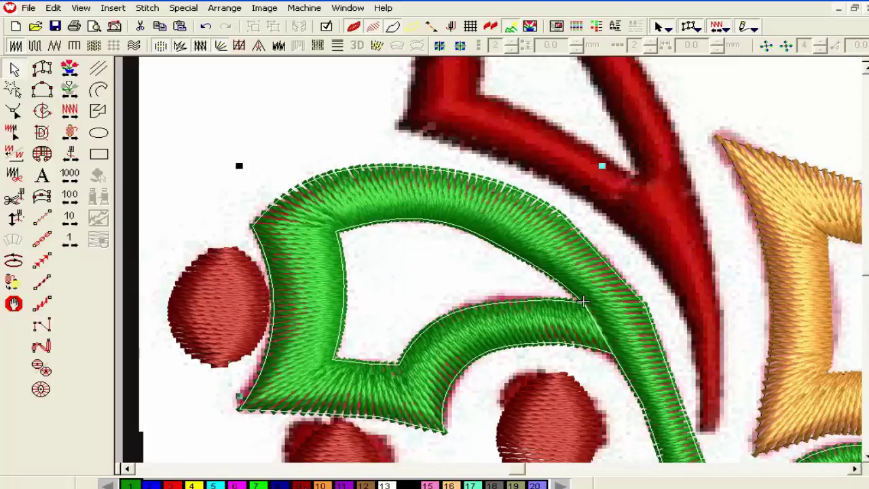
click(301, 485)
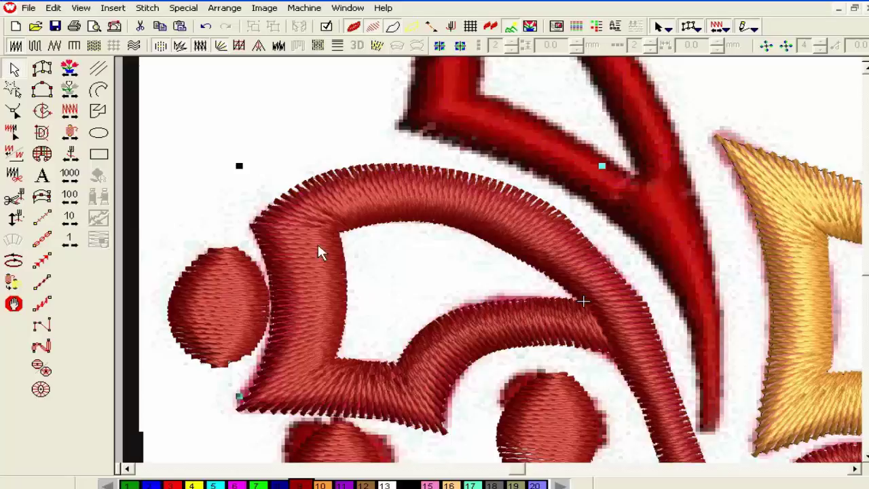
- Adjust the column's stitch angle lines at the opening's upper-left inner corner and at the lower branch's notch
click(14, 111)
click(273, 275)
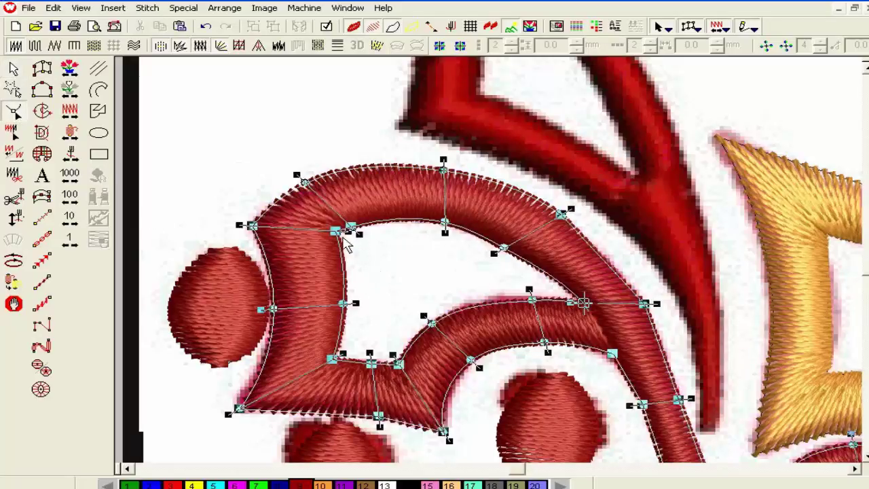
drag(348, 231, 347, 241)
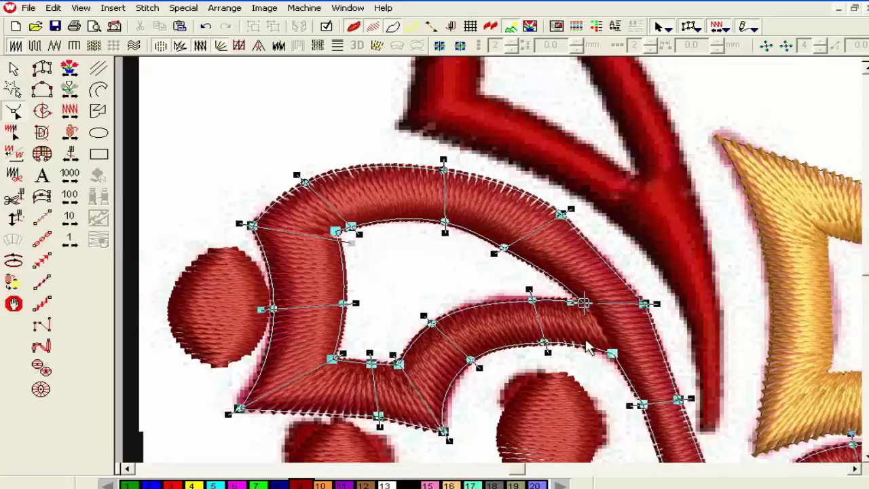
scroll(589, 347, down, 4)
scroll(547, 200, up, 2)
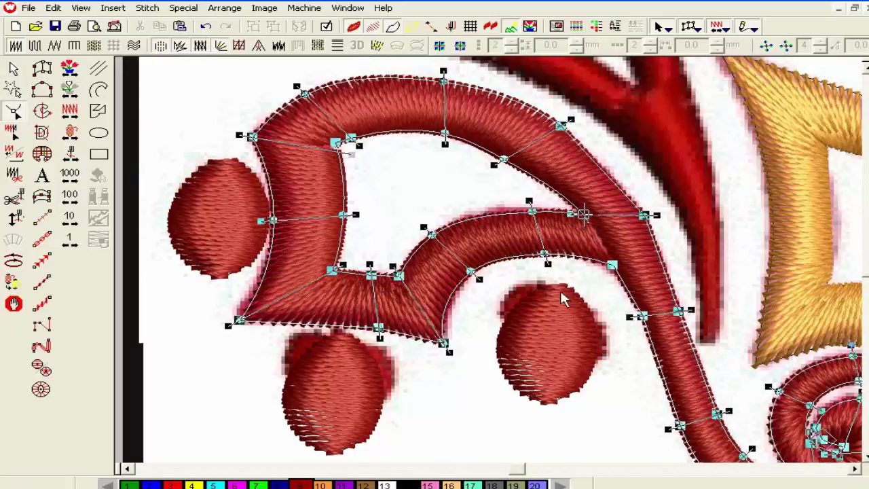
drag(394, 266, 411, 259)
key(s)
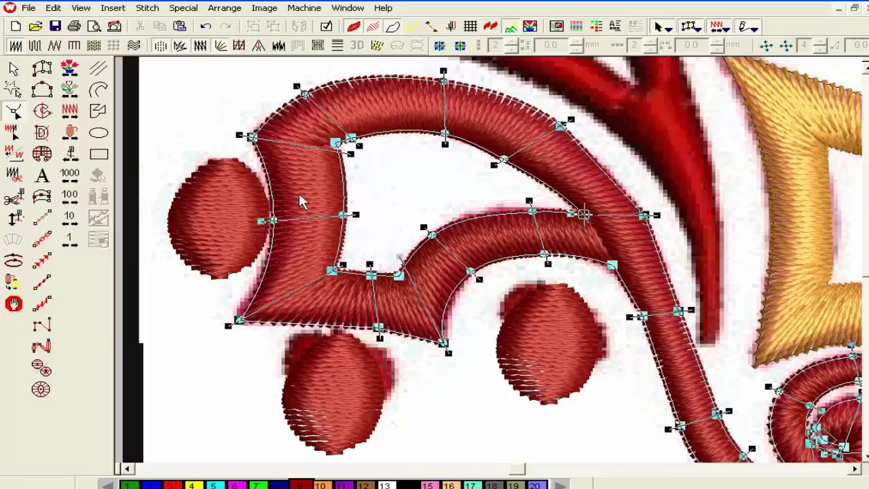
click(186, 133)
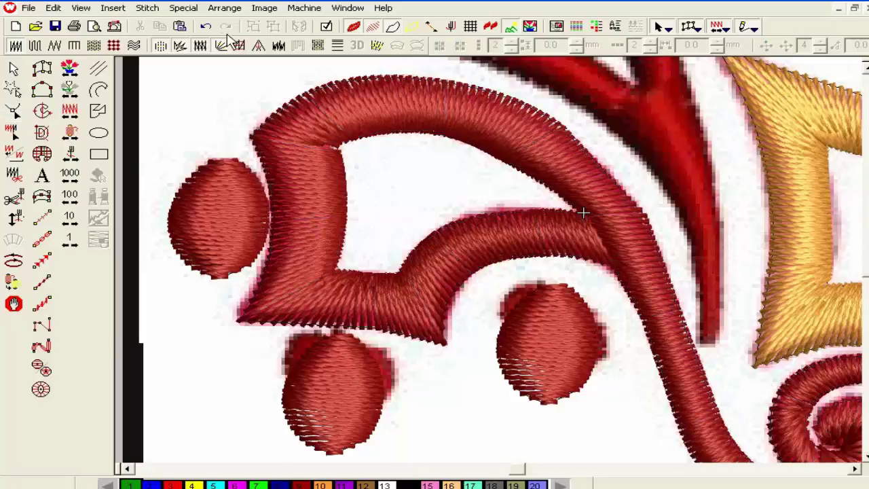
- Start a column outline on the upper red motif, pairing the opening's two left corners with the upper-left and lower-left tips
scroll(547, 258, up, 3)
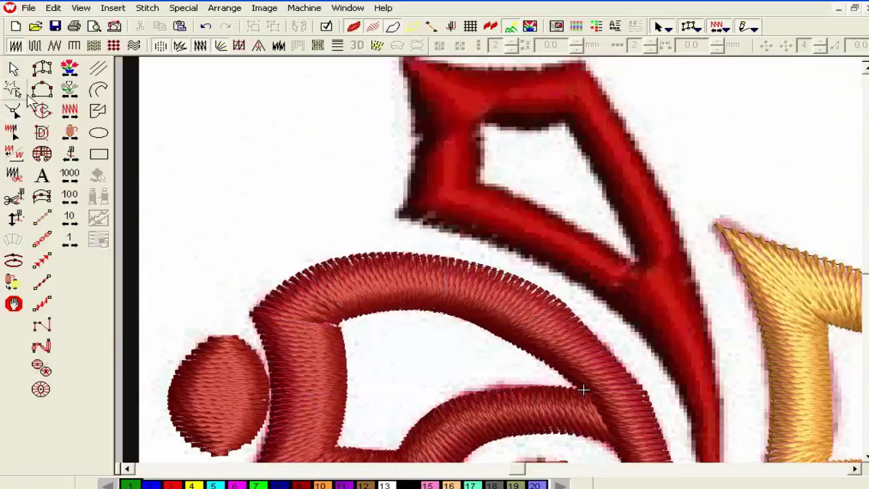
click(40, 70)
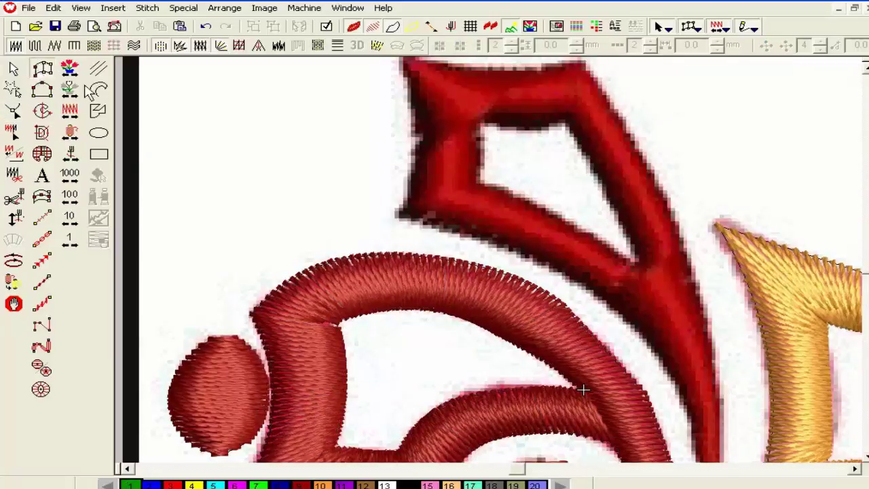
click(485, 125)
click(439, 147)
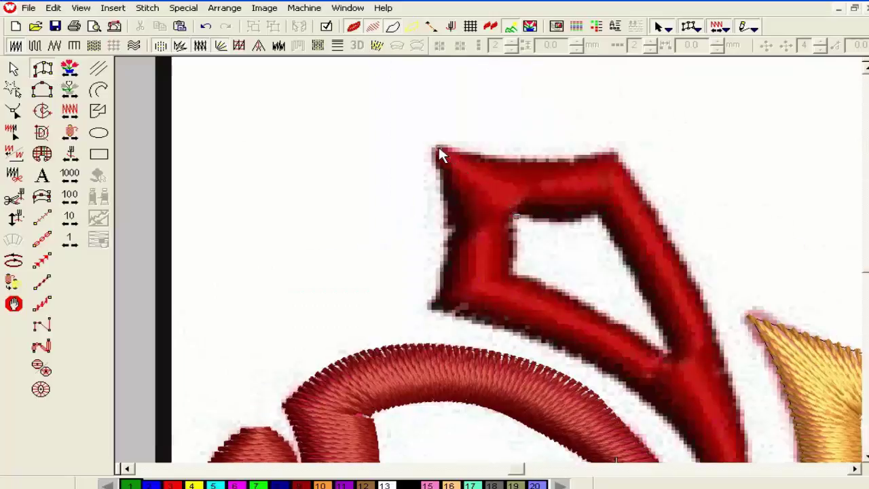
click(510, 274)
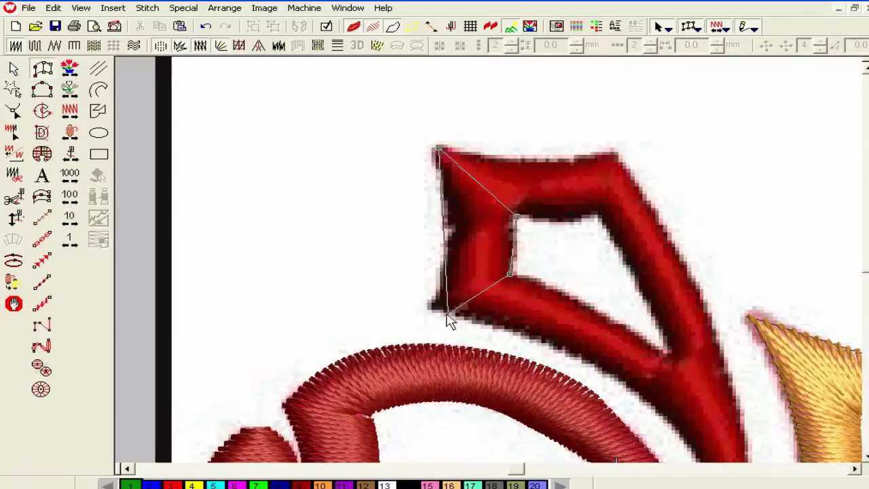
click(432, 305)
click(433, 312)
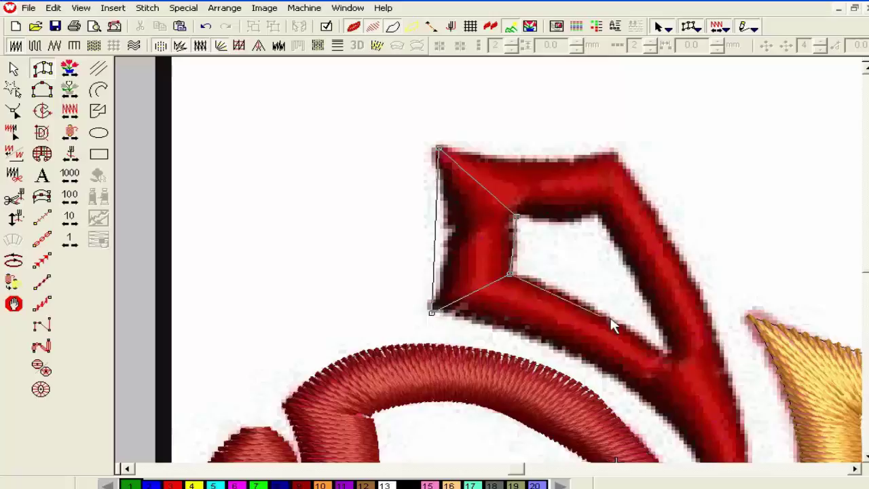
- Extend the column outline along the red motif's lower arm to the fork, with an extra point pair midway
click(669, 354)
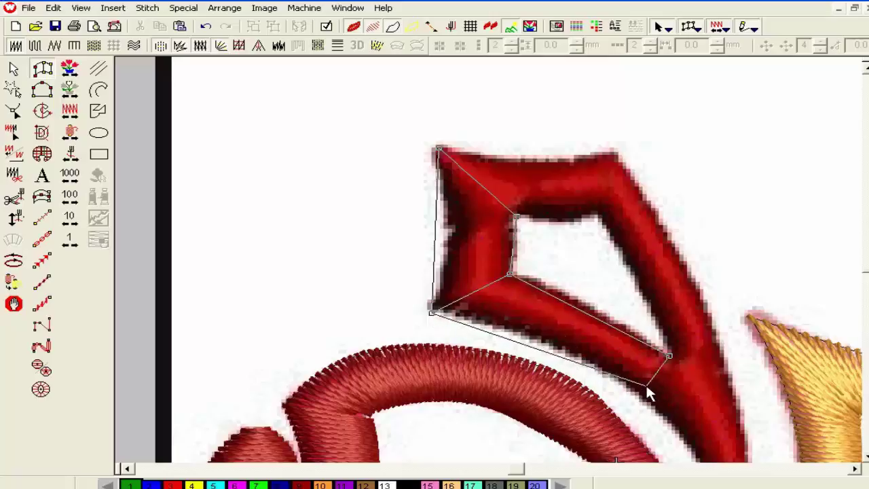
key(BackSpace)
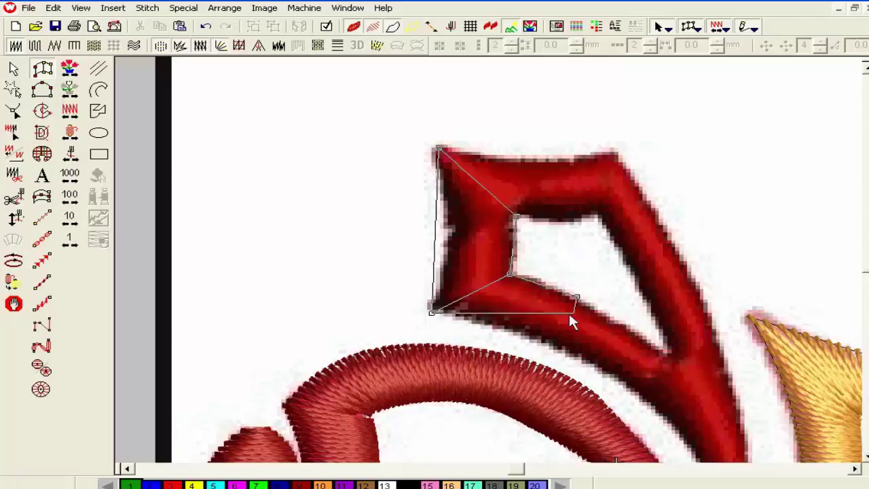
click(547, 341)
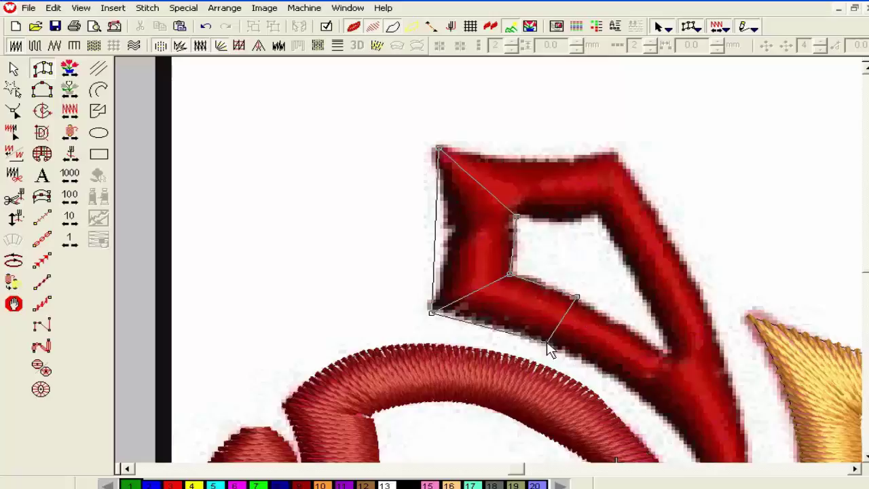
click(658, 409)
- Outline the red stem from the fork down to its lower end and generate the column's stitches
scroll(662, 411, down, 2)
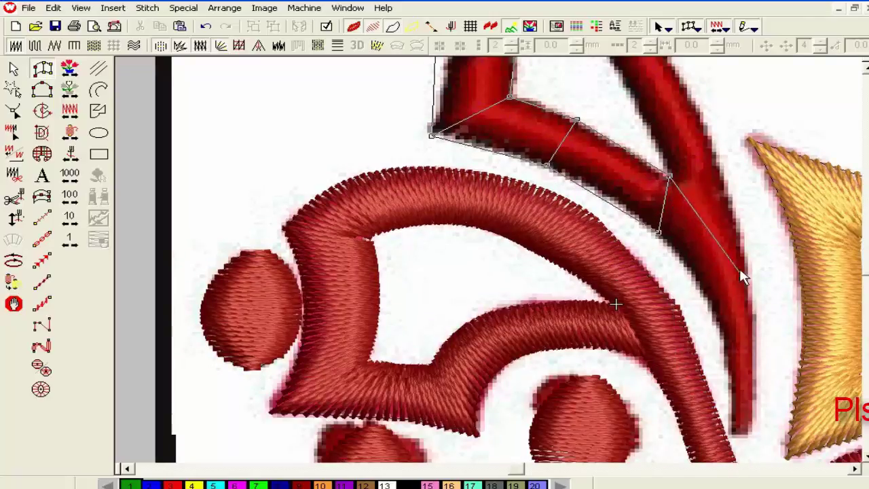
click(742, 241)
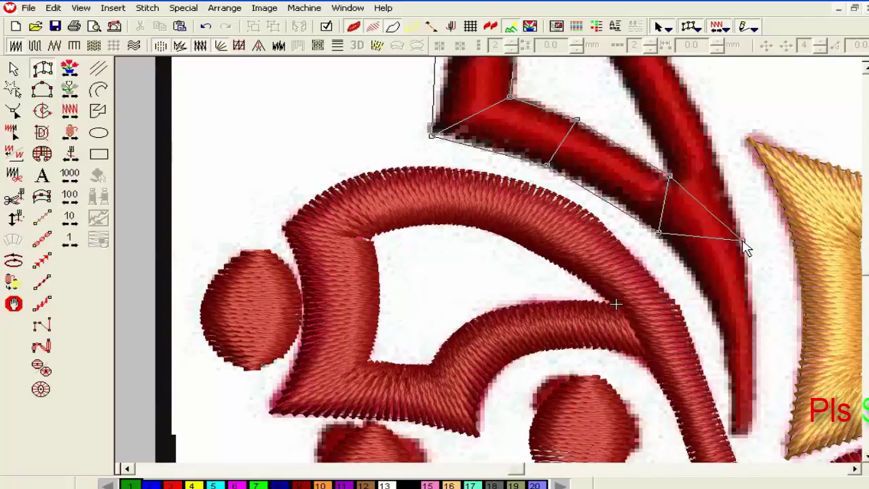
click(697, 277)
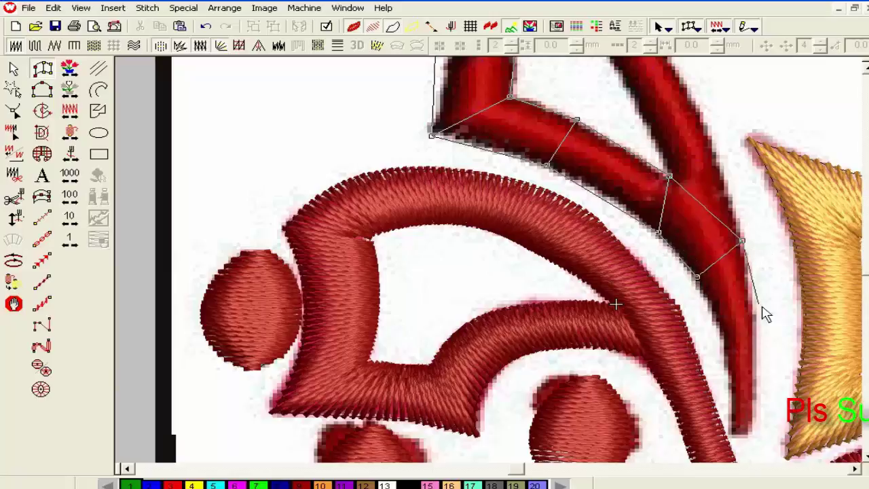
click(757, 362)
click(728, 369)
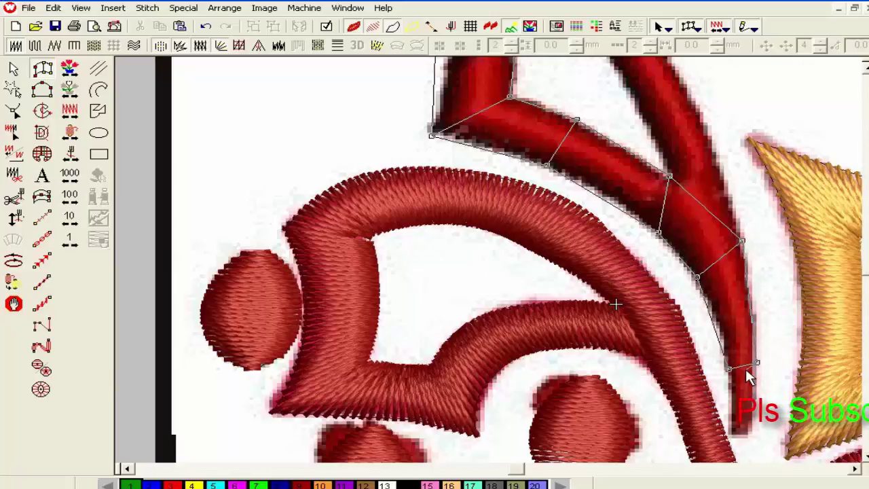
scroll(746, 369, down, 3)
click(752, 254)
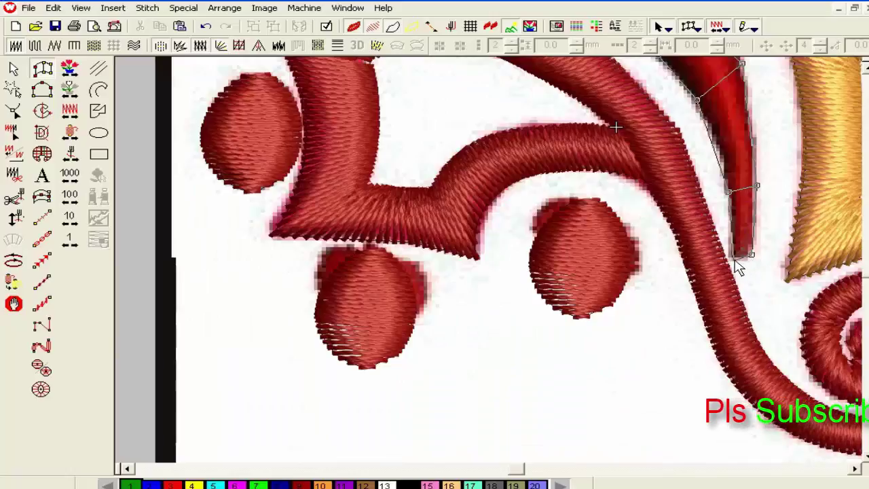
key(Return)
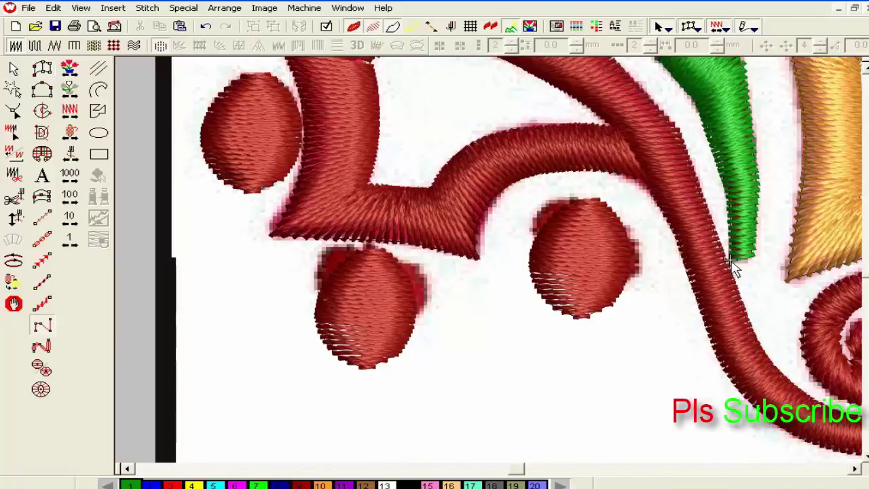
- Start a second column at the red motif's fork and outline the right arm up to its middle
scroll(735, 267, up, 4)
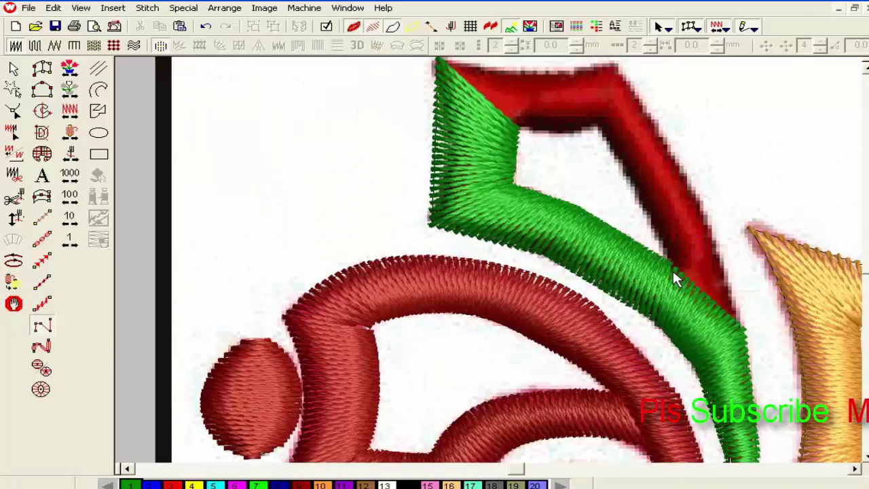
key(space)
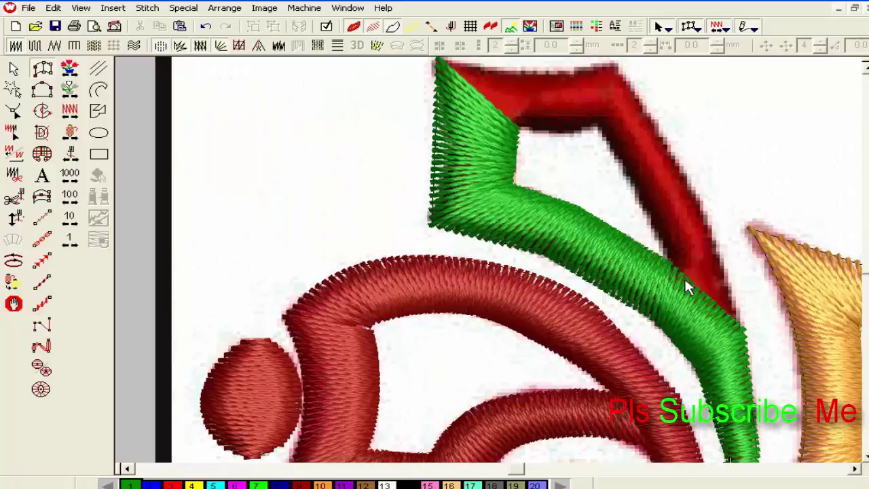
click(671, 269)
click(745, 325)
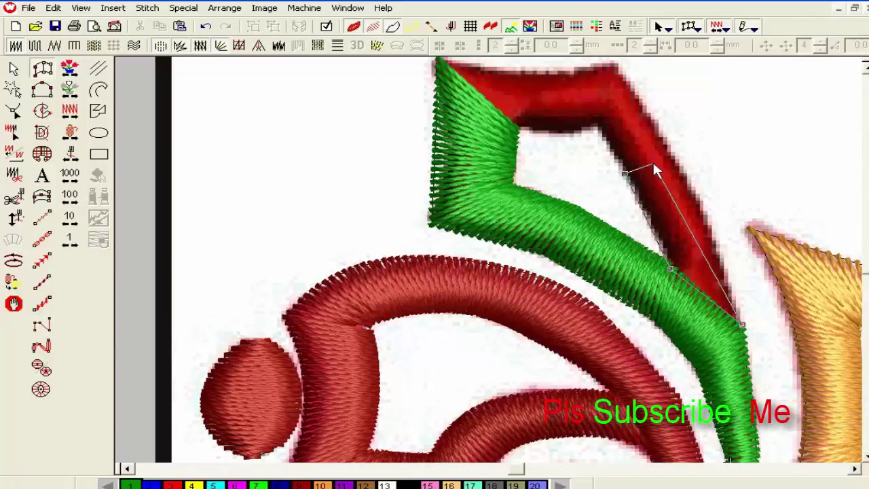
click(677, 156)
click(625, 173)
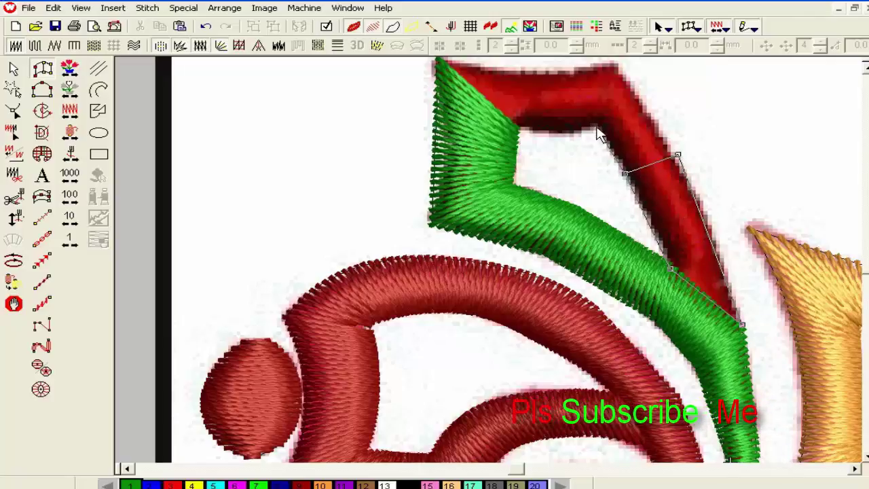
- Outline around the upper-right corner and along the top arm to the upper-left tip, generating the second column's stitches
click(597, 128)
click(558, 155)
click(557, 155)
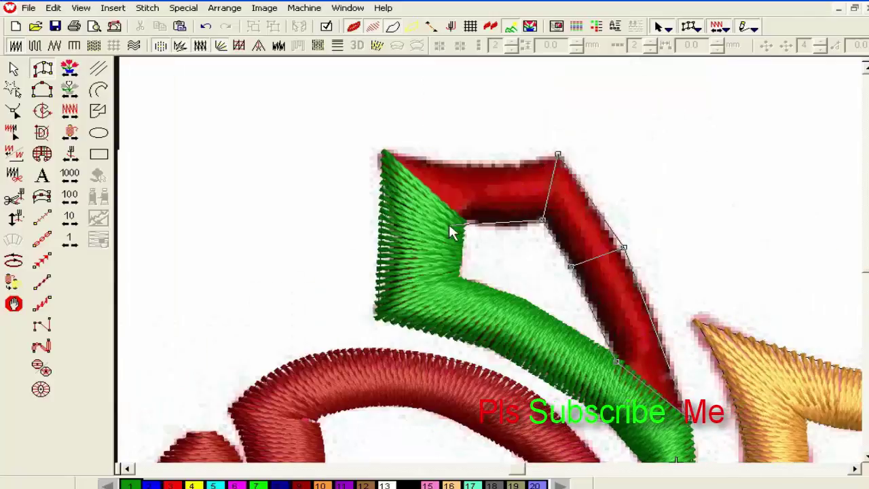
click(463, 222)
click(379, 151)
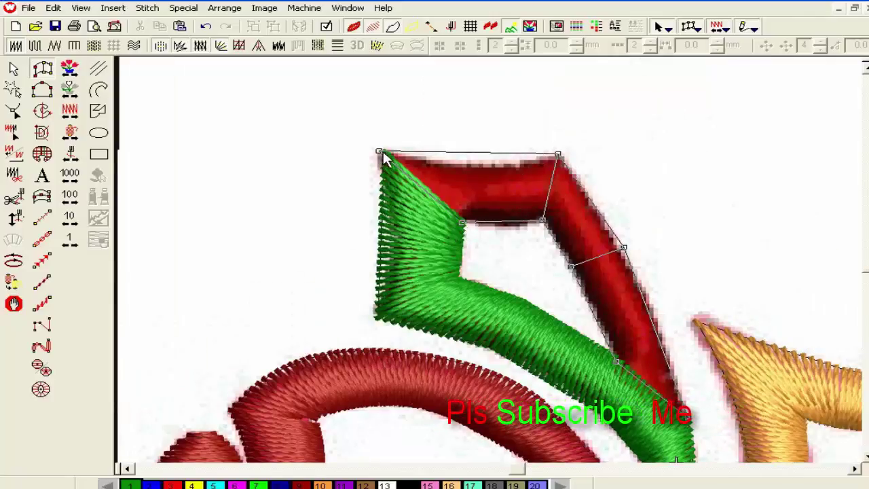
key(Return)
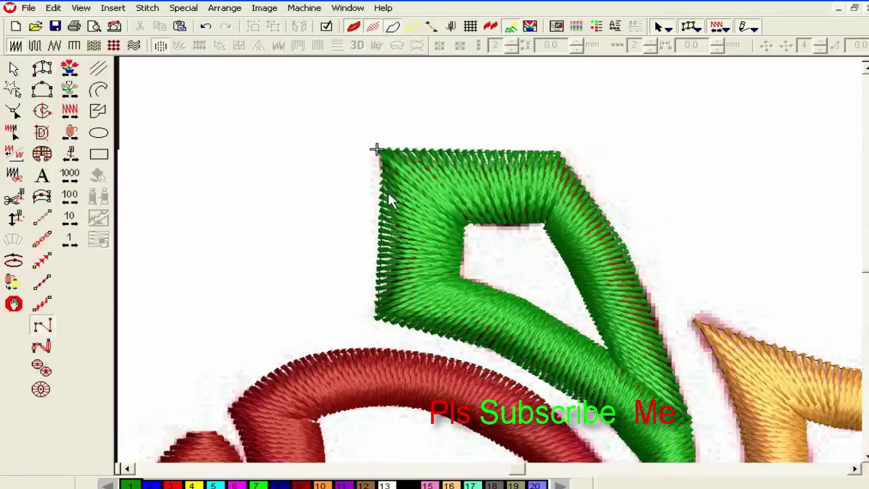
- Reshape the second column by moving its upper-right corner and upper-left tip points slightly down onto the red image edge
click(12, 71)
click(14, 112)
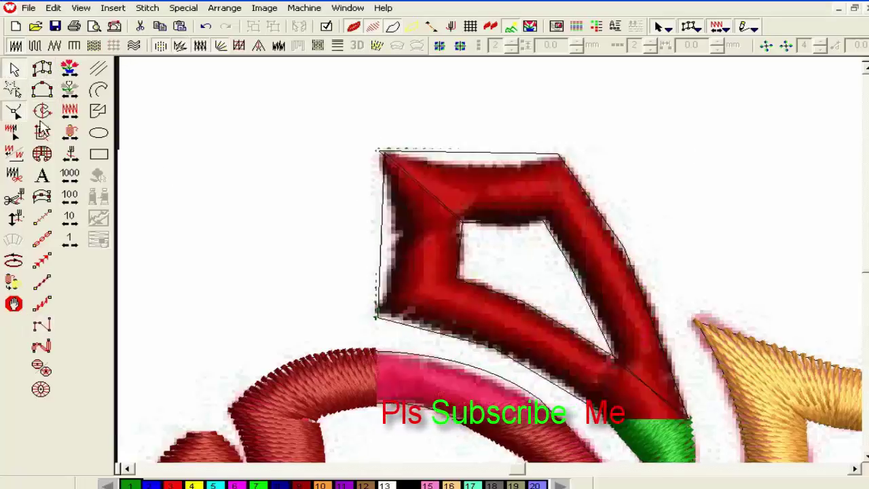
drag(557, 154, 555, 169)
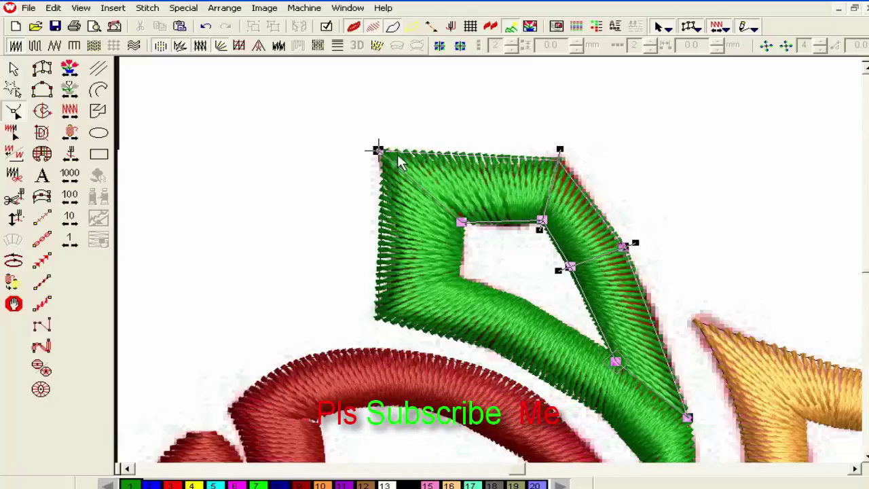
drag(383, 152, 382, 157)
key(Return)
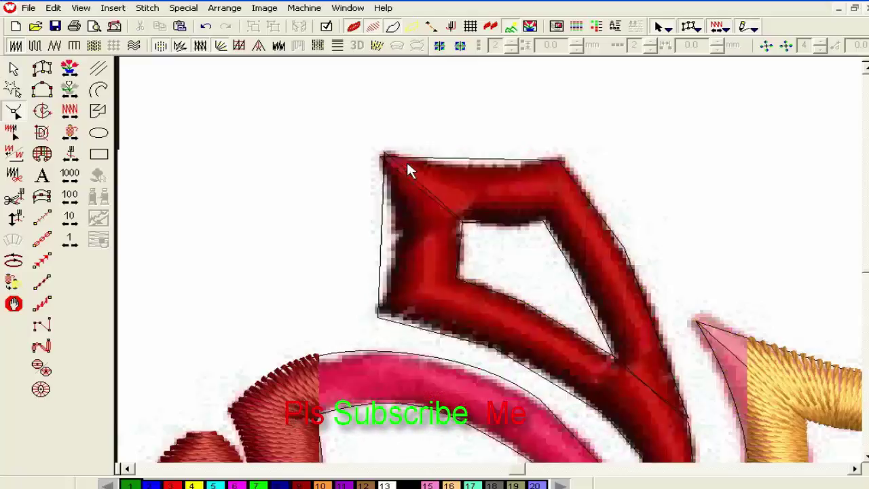
- Reshape the upper motif's columns by pulling the middle of the top edge slightly down and the middle of the left edge inward
click(451, 158)
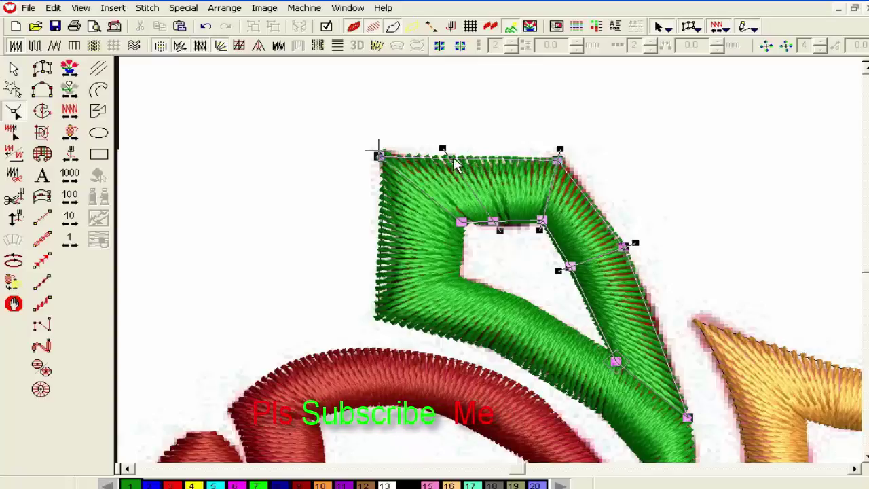
drag(454, 161, 459, 168)
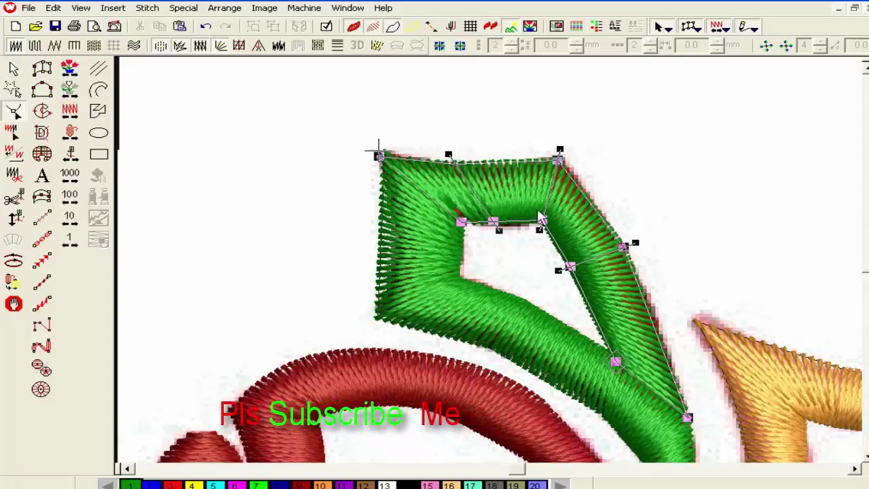
click(388, 258)
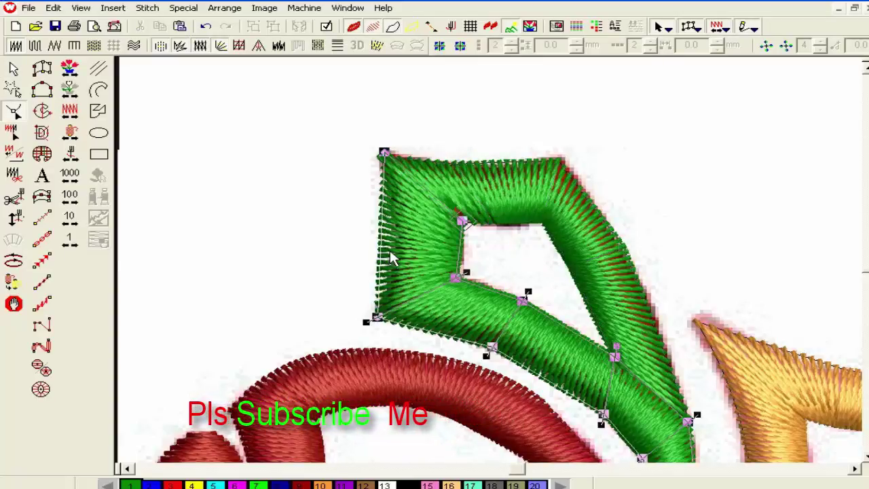
click(382, 249)
drag(380, 248, 396, 254)
key(Return)
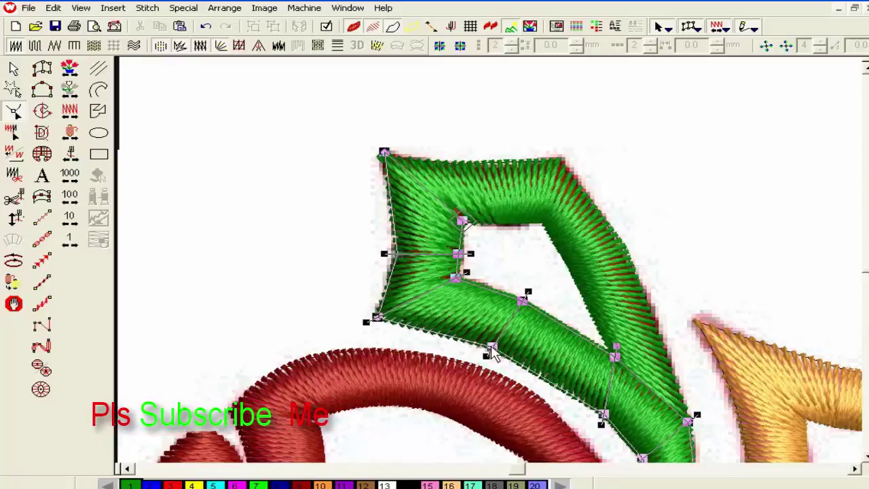
- Deselect the finished column and hide the background image so that only the stitched motif is displayed
scroll(632, 357, down, 2)
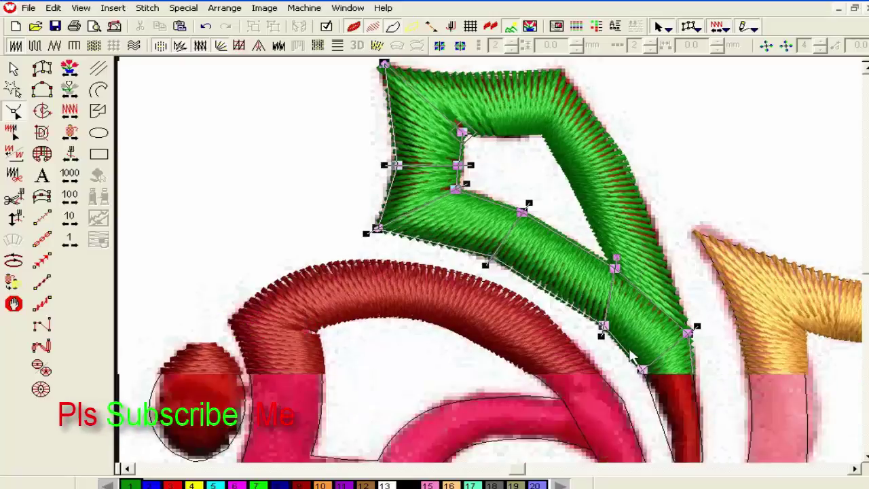
scroll(631, 357, down, 4)
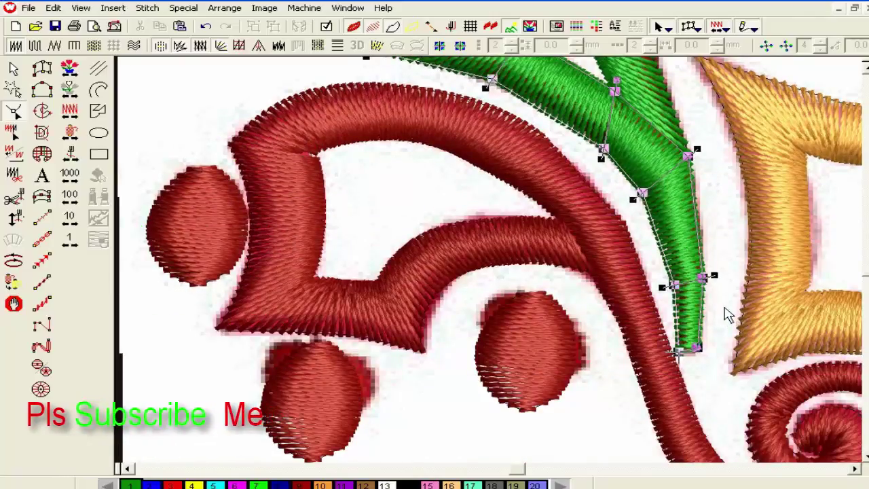
key(Escape)
key(shift+z)
key(shift+z)
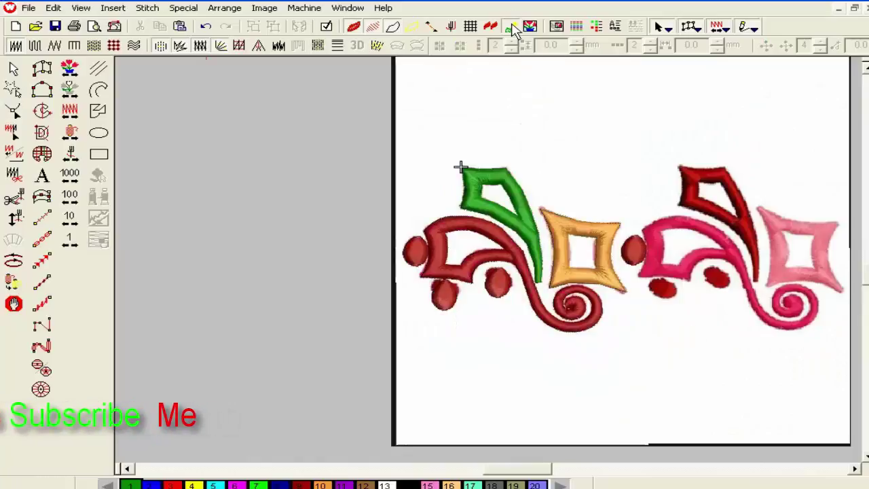
click(513, 28)
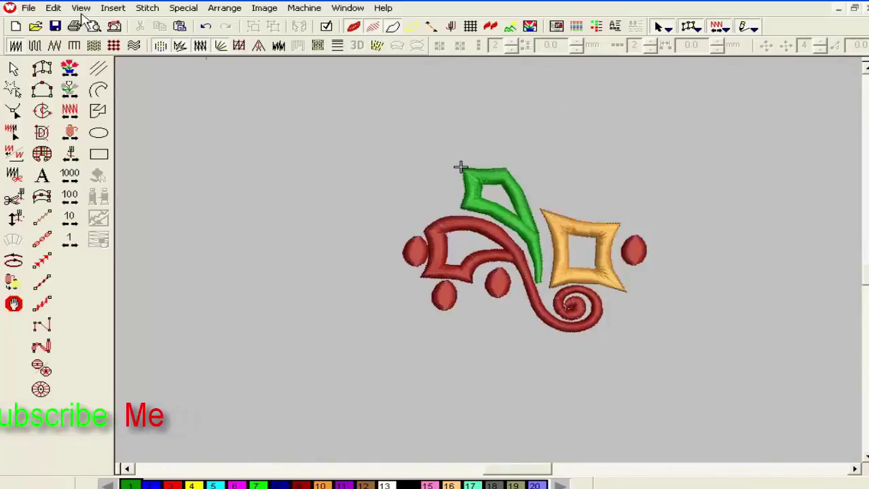
- Enclose the entire stitched motif in a polygon selection, then copy it and paste a duplicate over the original
click(378, 175)
click(413, 318)
click(661, 370)
click(664, 233)
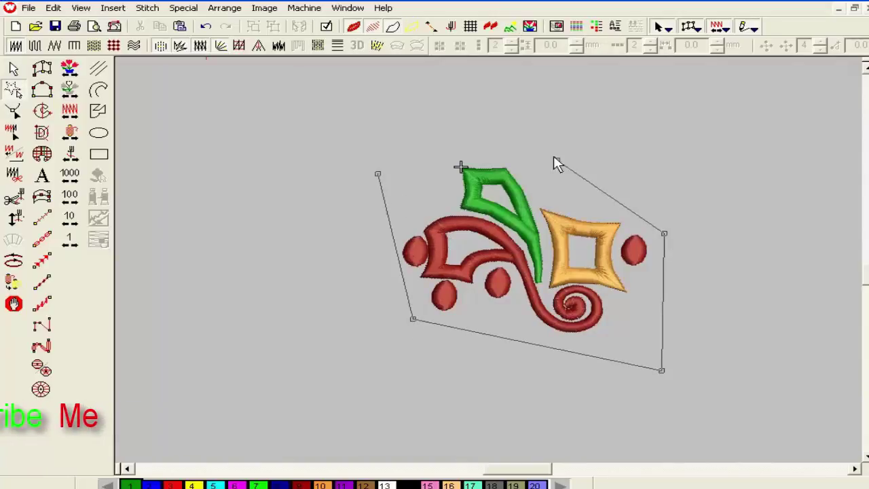
click(557, 160)
click(377, 176)
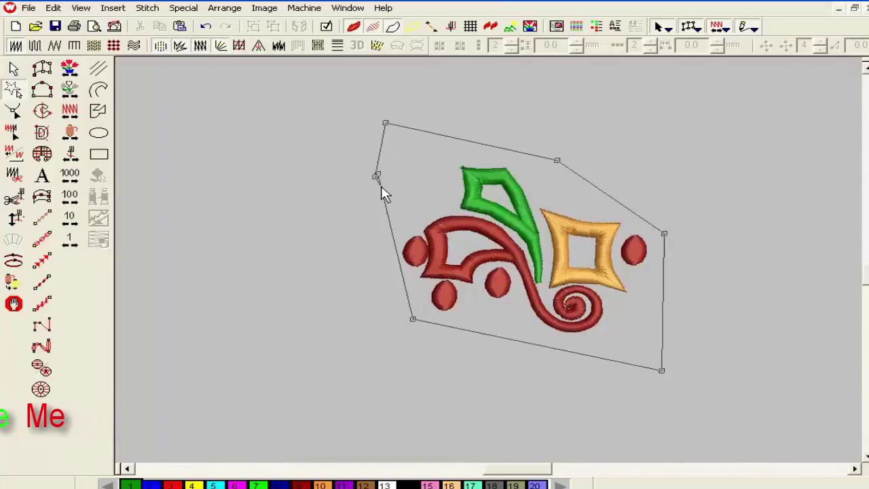
key(Return)
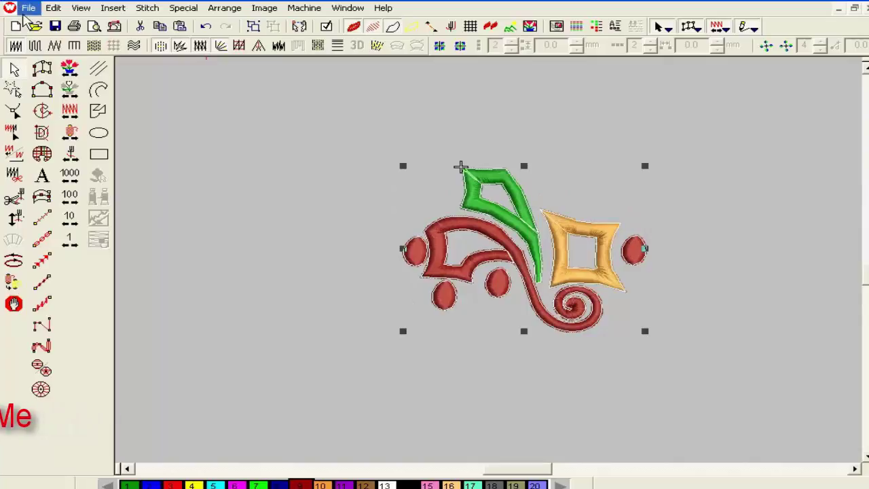
click(53, 9)
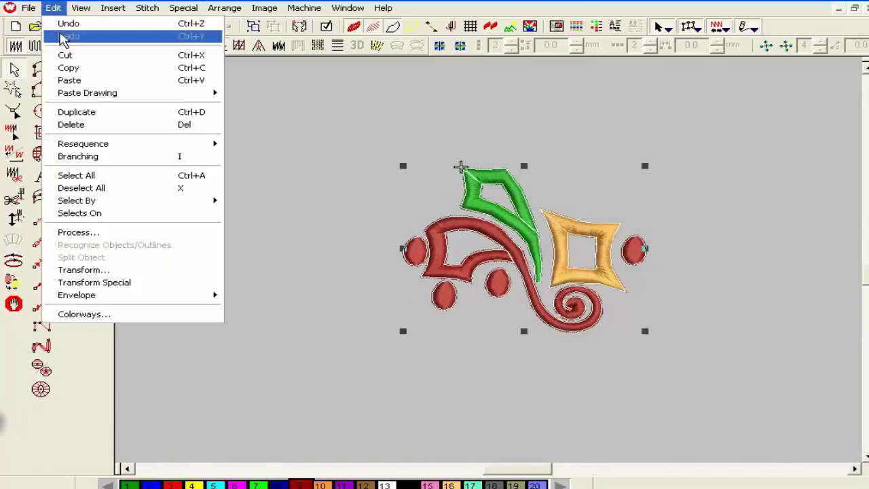
click(66, 71)
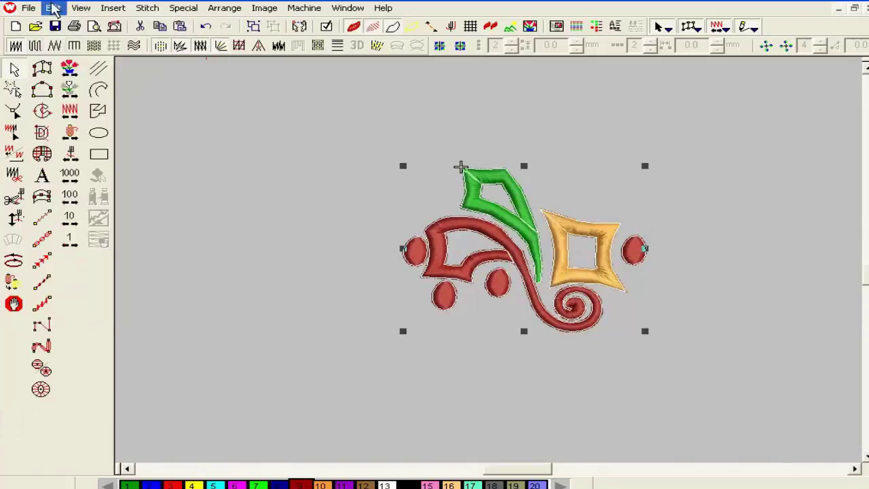
click(53, 8)
click(70, 80)
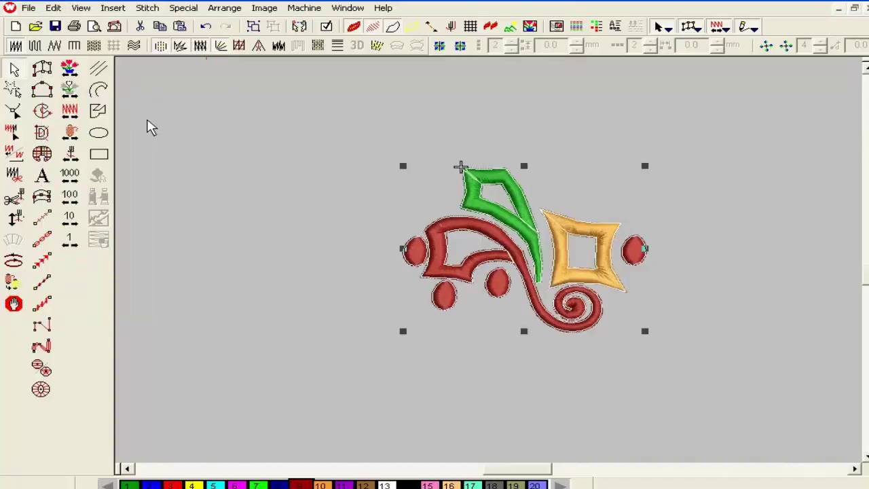
- Move the pasted motif horizontally to the right until its first dot sits just beyond the original's last dot
key(Right)
key(Right)
key(Right)
key(Right)
key(Right)
key(Right)
key(Right)
key(Right)
key(Right)
key(Right)
key(Right)
key(Right)
key(Right)
key(Right)
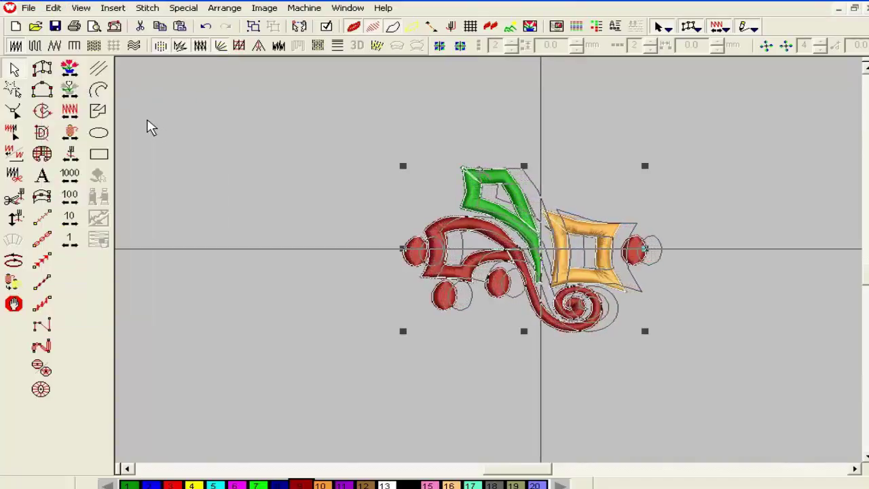
key(Right)
key(Right)
key(Right)
key(Right)
key(Right)
key(Right)
key(Right)
key(Right)
key(Right)
key(Right)
key(Right)
key(Right)
key(Right)
key(Right)
key(Right)
key(Right)
key(Right)
key(Right)
key(Right)
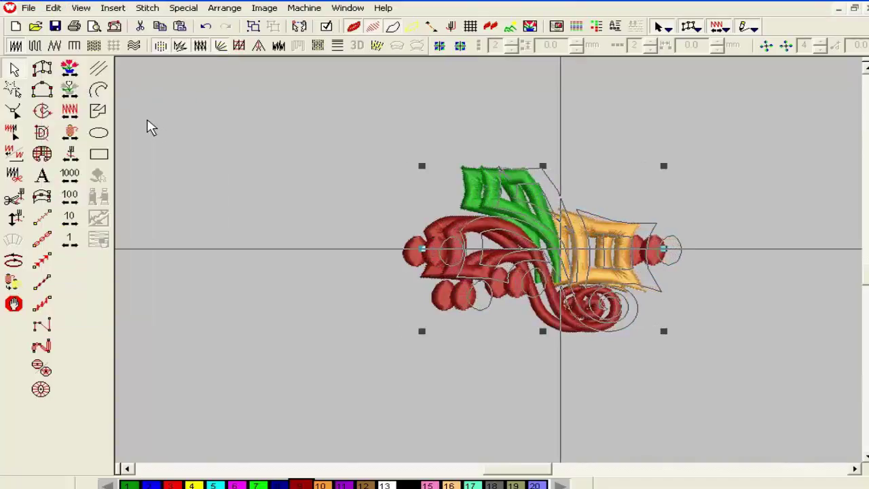
key(Right)
key(Right)
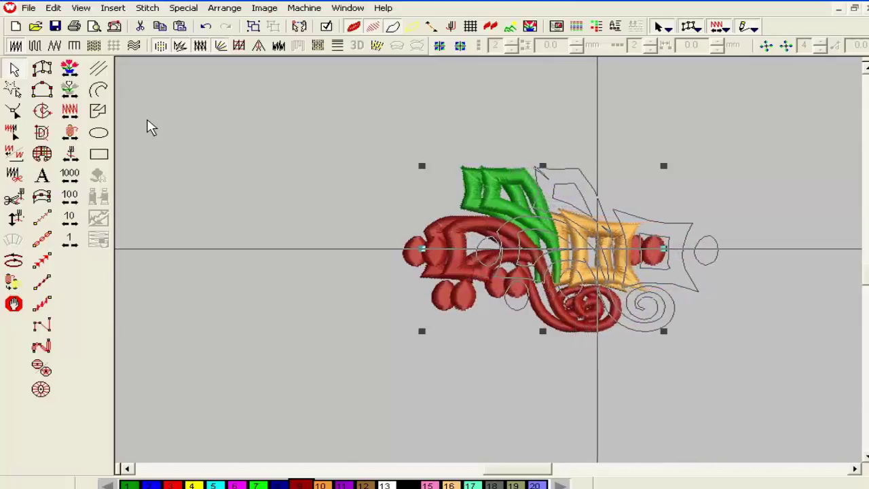
key(Right)
key(Right)
key(Right)
key(Right)
key(Right)
key(Right)
key(Right)
key(Right)
key(Right)
key(Right)
key(Right)
key(Right)
key(Right)
key(Right)
key(Right)
key(Right)
key(Right)
key(Right)
key(Right)
key(Right)
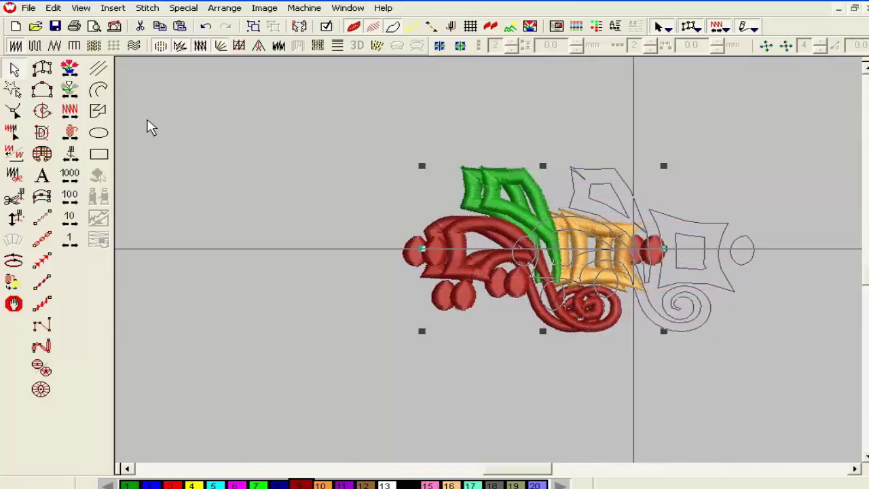
key(Right)
key(Right)
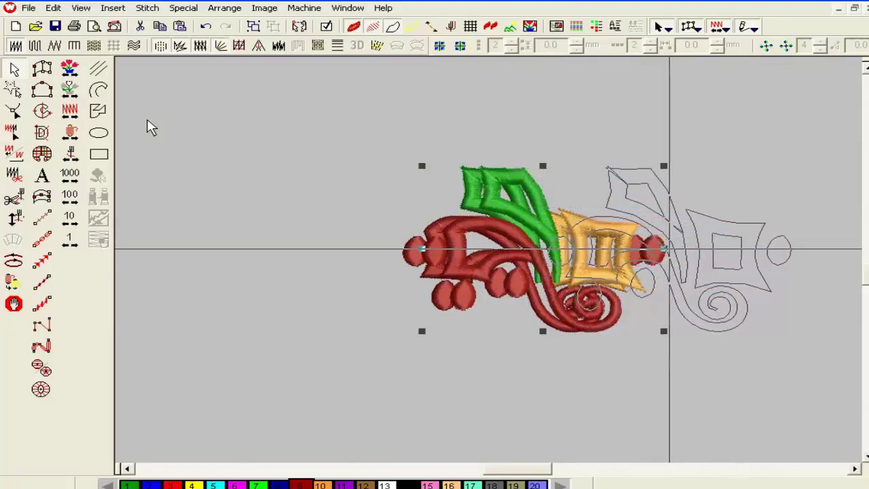
key(Right)
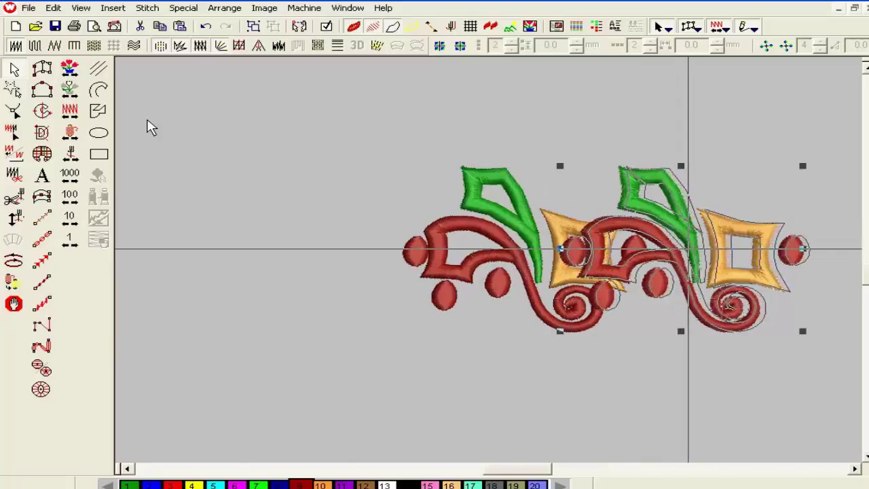
key(Right)
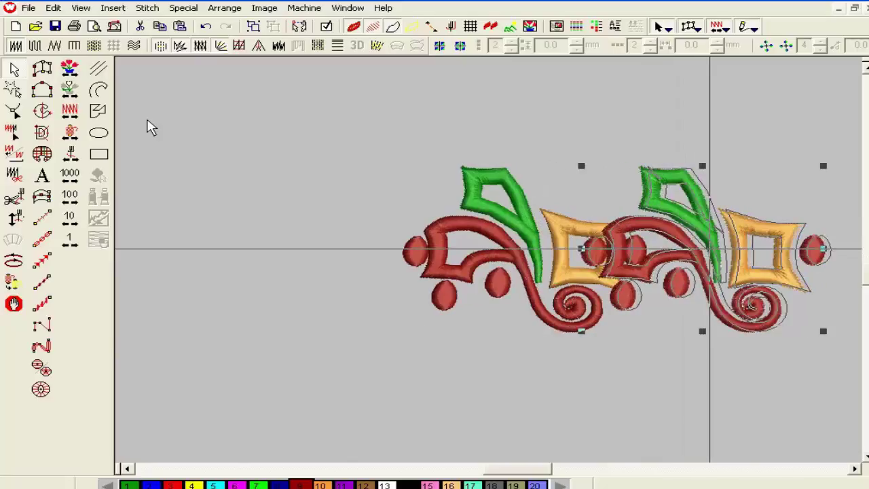
key(Right)
key(Right)
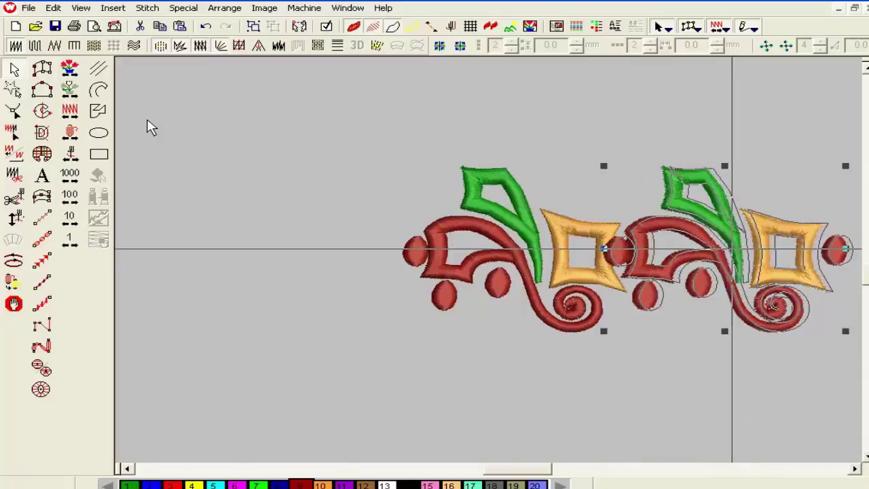
key(Right)
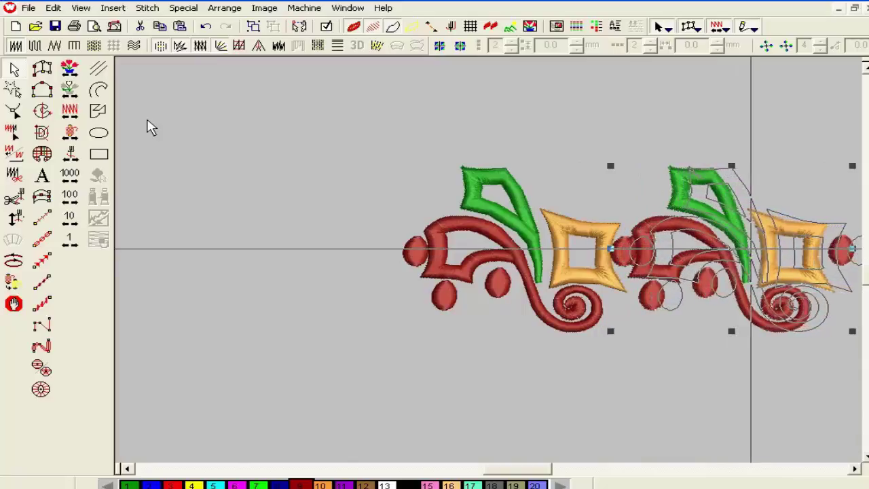
key(Right)
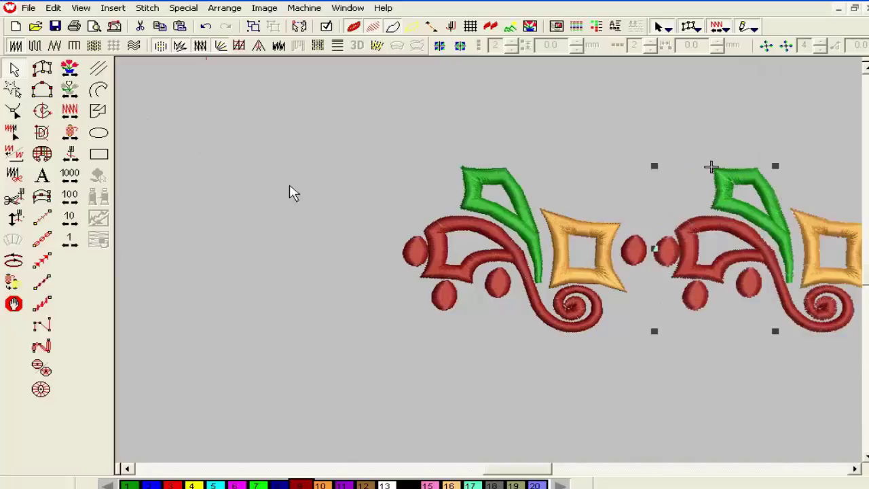
- Cut the second motif, paste it back in the same place, and nudge it slightly right and back again
drag(536, 475, 557, 481)
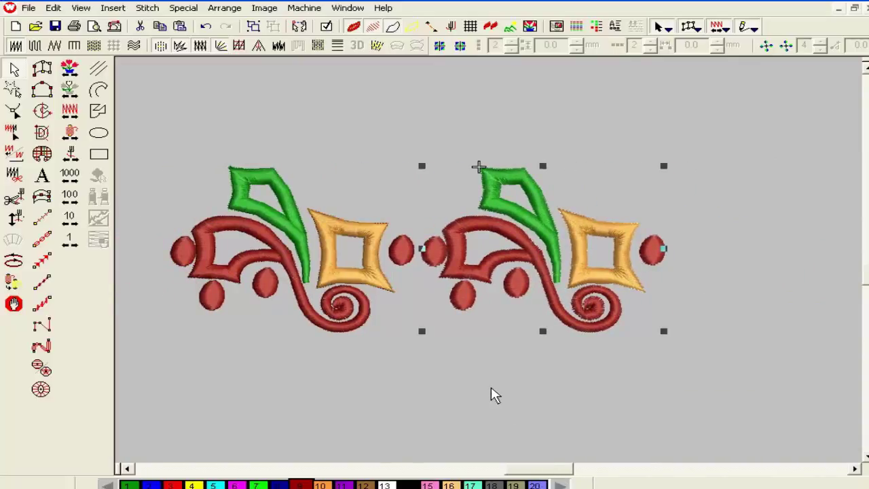
click(53, 8)
click(68, 54)
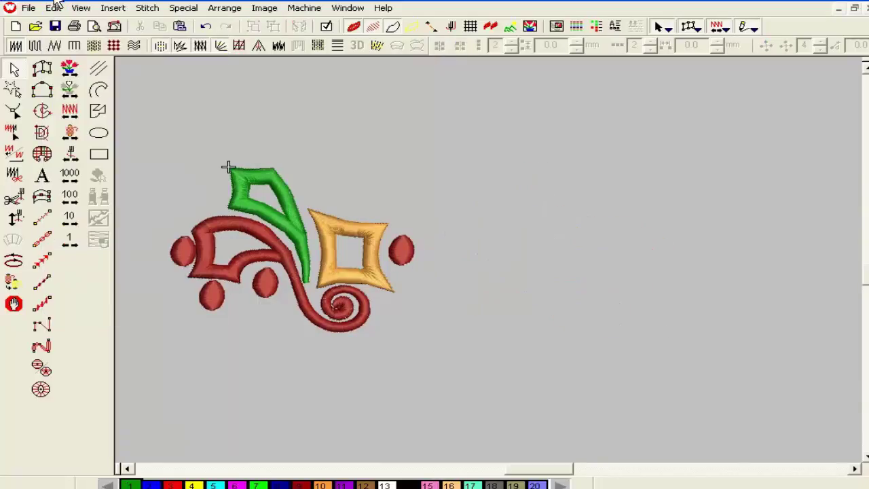
click(58, 8)
click(69, 80)
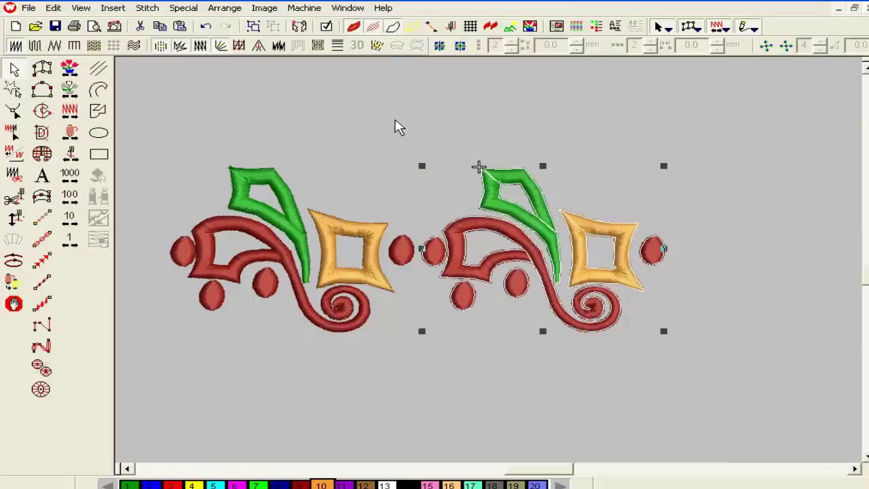
key(Right)
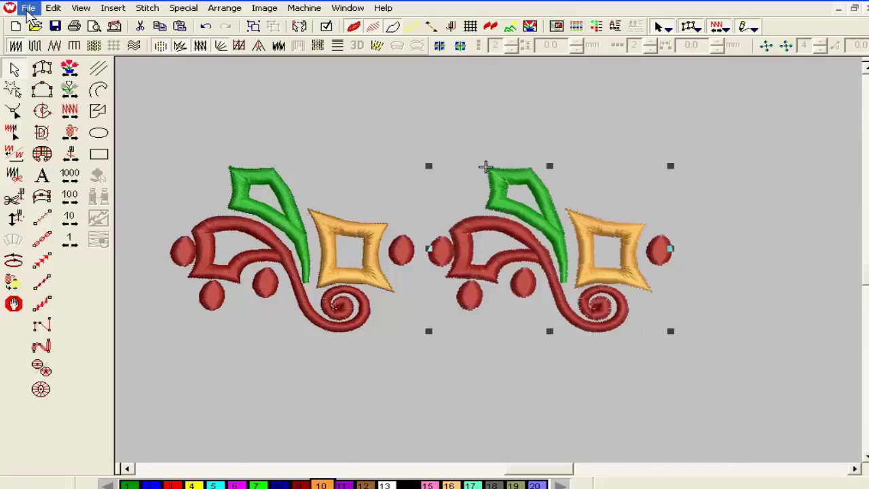
key(Left)
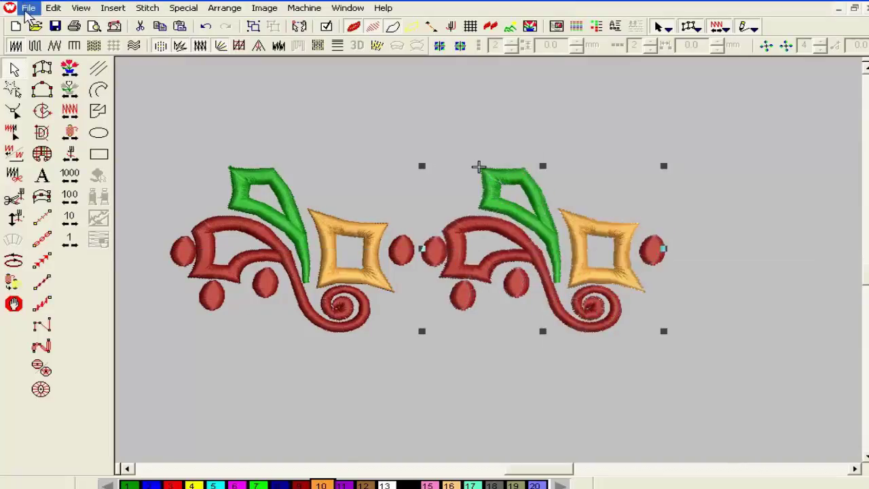
- Copy the second motif and paste a third instance of it over the second
click(54, 8)
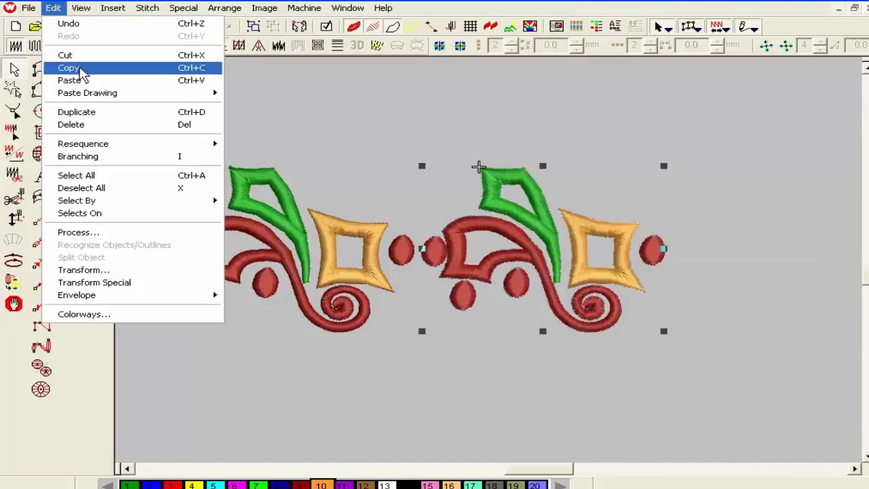
click(78, 69)
click(55, 8)
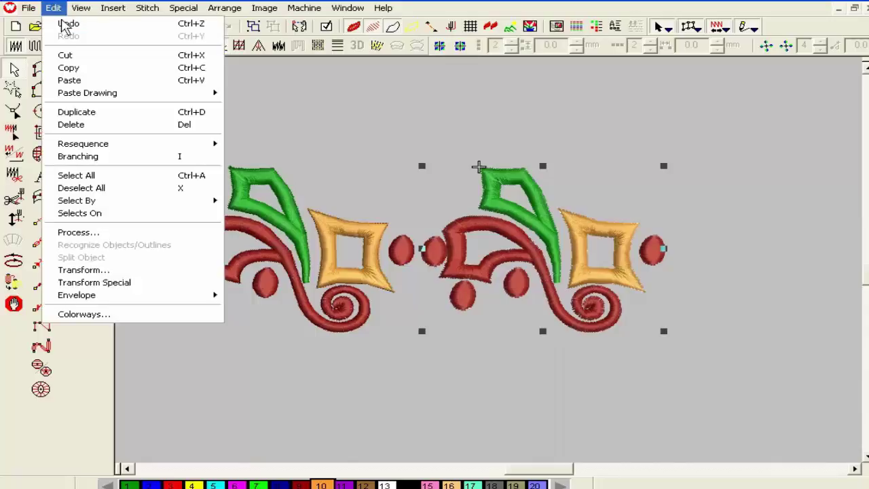
click(75, 84)
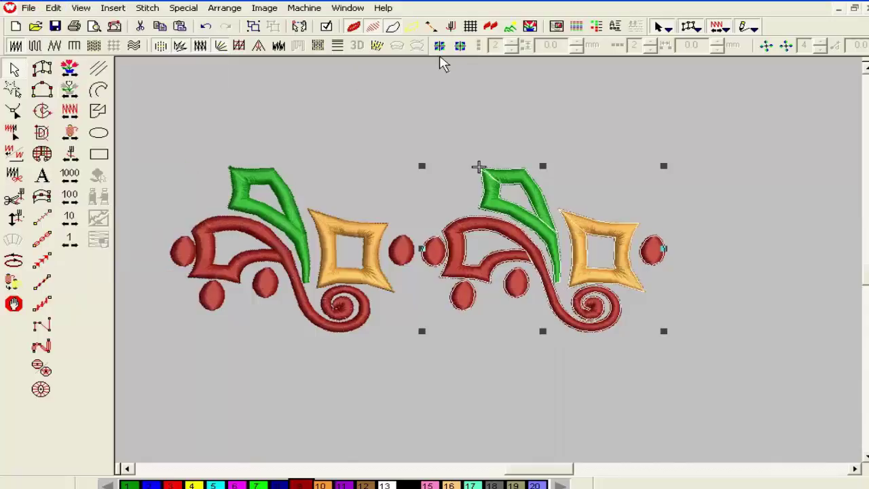
- Move the third motif horizontally to the right until its first dot sits just beyond the second motif's last dot
key(Right)
key(Right)
key(Right)
key(Right)
key(Right)
key(Right)
key(Right)
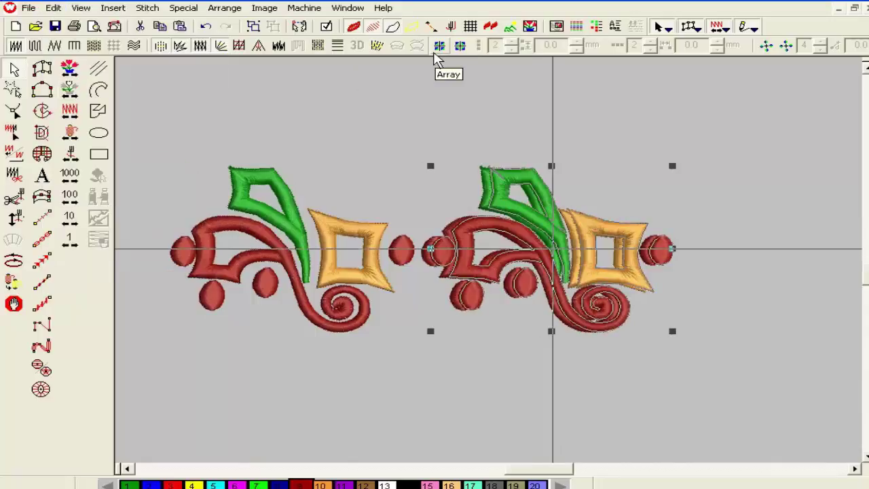
key(Right)
key(Right)
key(Right)
key(Right)
key(Right)
key(Right)
key(Right)
key(Right)
key(Right)
key(Right)
key(Right)
key(Right)
key(Right)
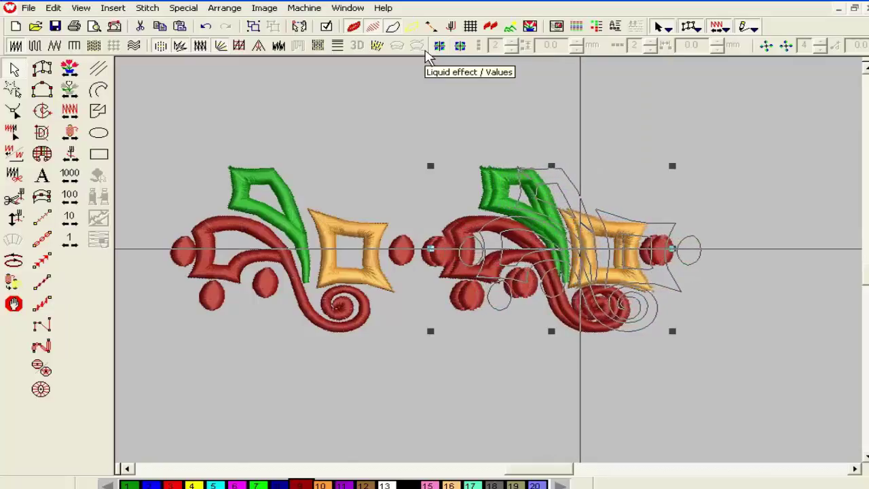
key(Right)
key(Right)
key(Right)
key(Right)
key(Right)
key(Right)
key(Right)
key(Right)
key(Right)
key(Right)
key(Right)
key(Right)
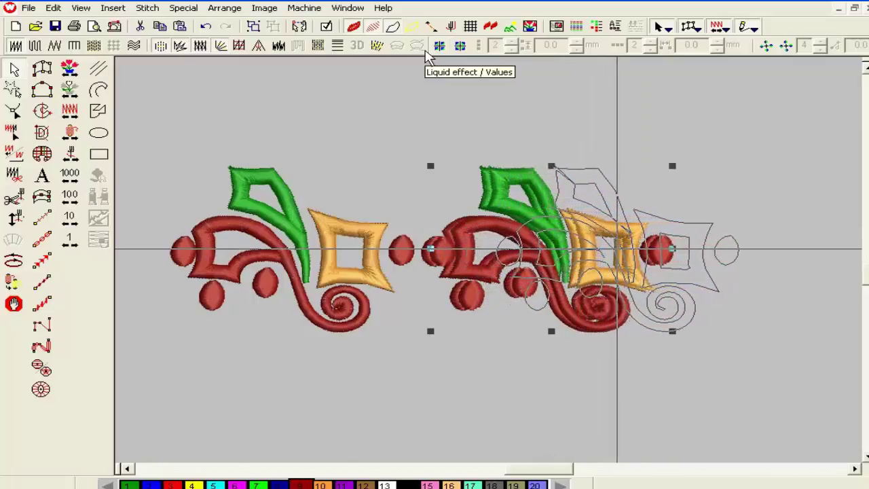
key(Right)
key(Right)
key(Right)
key(Right)
key(Right)
key(Right)
key(Right)
key(Right)
key(Right)
key(Right)
key(Right)
key(Right)
key(Right)
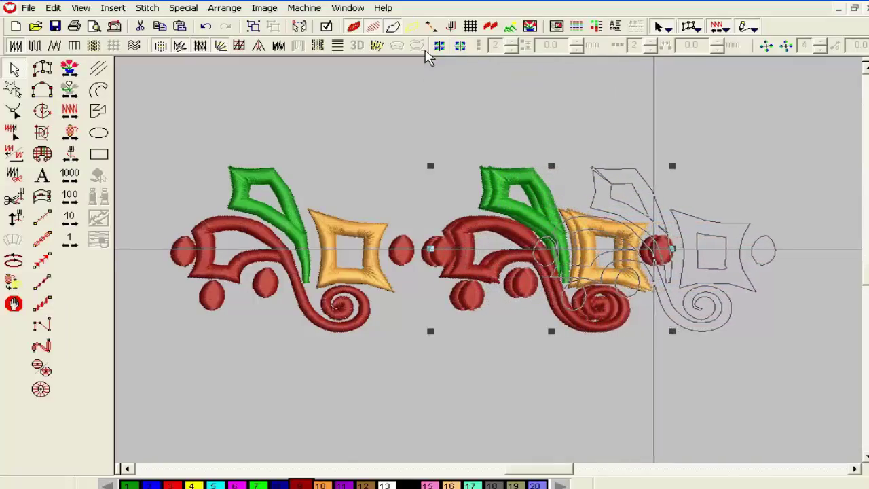
key(Right)
key(Right)
key(Right)
key(Right)
key(Right)
key(Right)
key(Right)
key(Right)
key(Right)
key(Right)
key(Right)
key(Right)
key(Right)
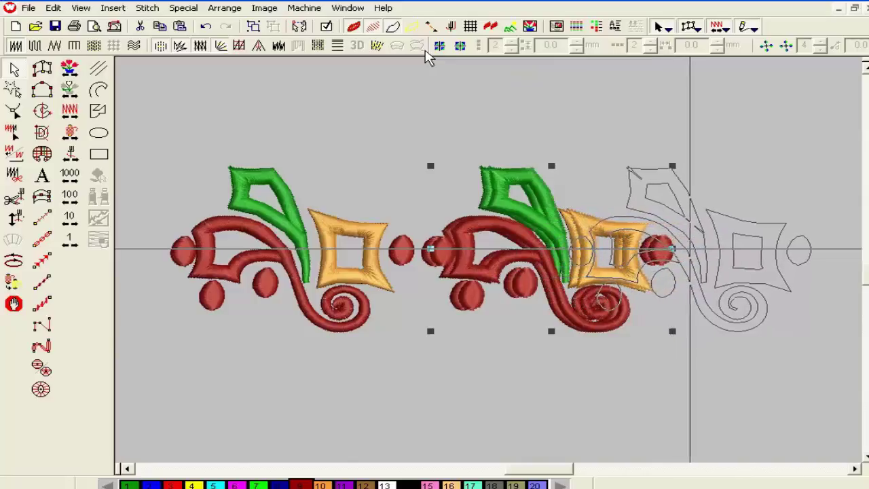
key(Right)
key(Right)
key(Right)
key(Right)
key(Right)
key(Right)
key(Right)
key(Right)
key(Right)
key(Right)
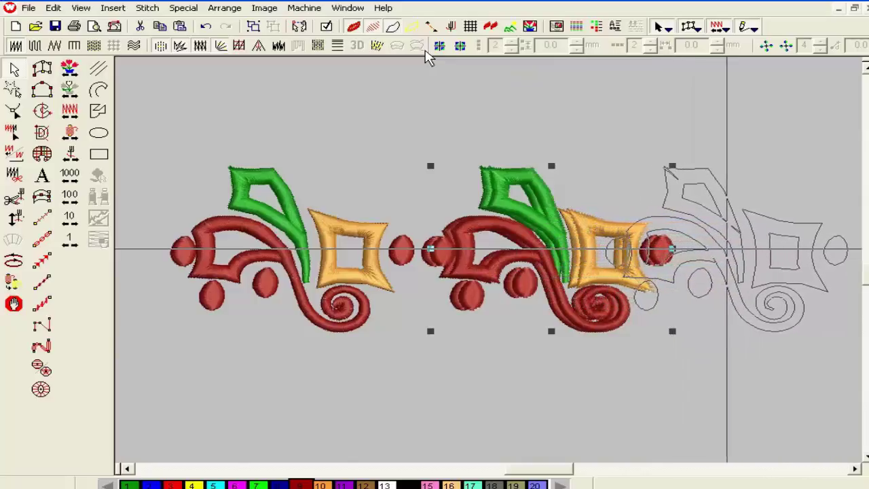
key(Right)
key(Right)
key(Right)
key(Right)
key(Right)
key(Right)
key(Right)
key(Right)
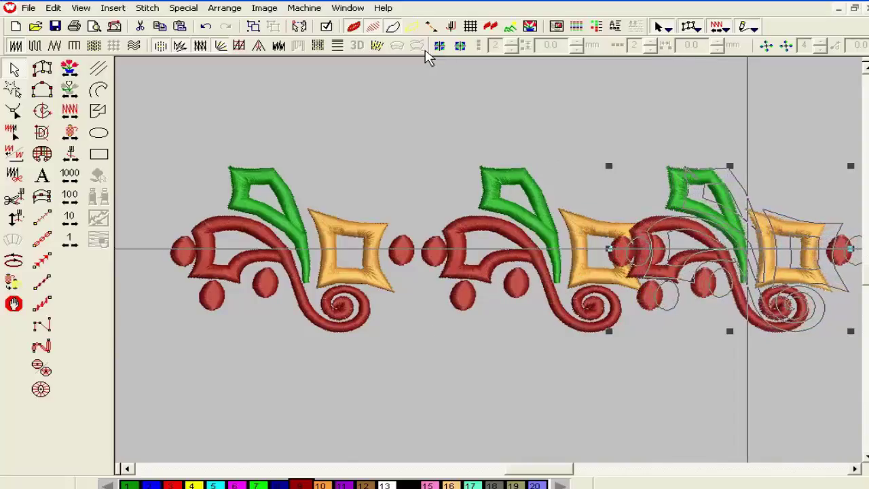
key(Right)
key(Right)
key(Right)
key(Right)
key(Right)
key(Right)
key(Right)
key(Right)
key(Right)
key(Right)
key(Right)
key(Right)
key(Right)
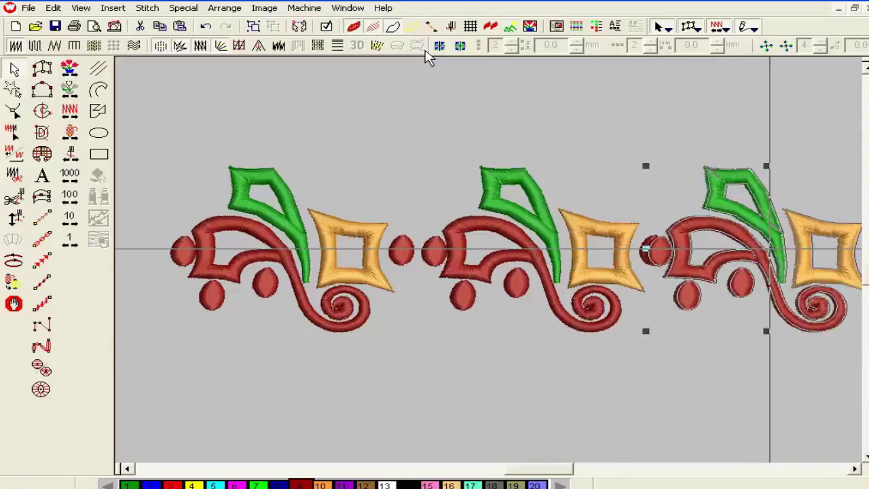
key(Right)
key(Right)
key(Right)
key(Right)
key(Right)
key(Right)
key(Right)
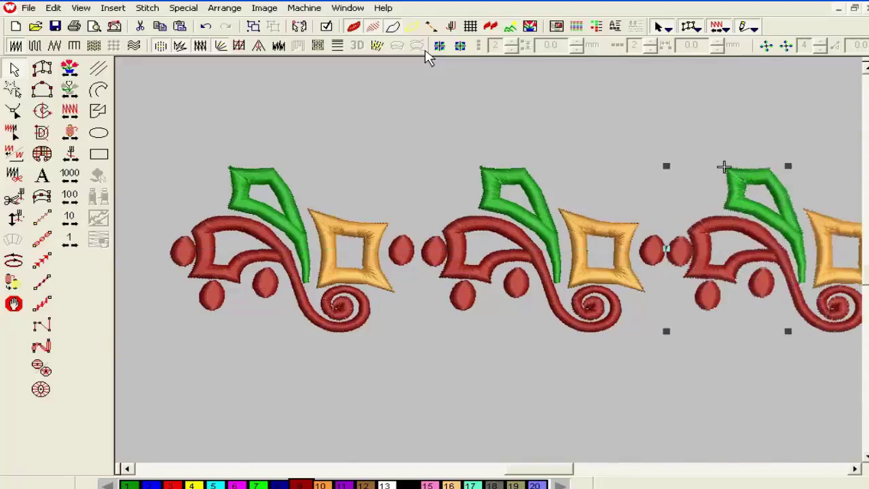
key(Right)
key(Right)
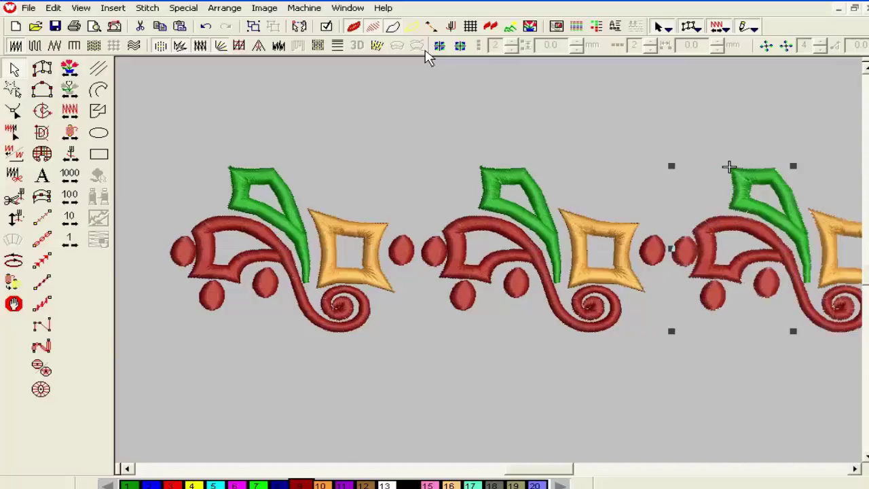
- Deselect the third motif and examine the joins and spacing along the whole row of three motifs
key(shift+z)
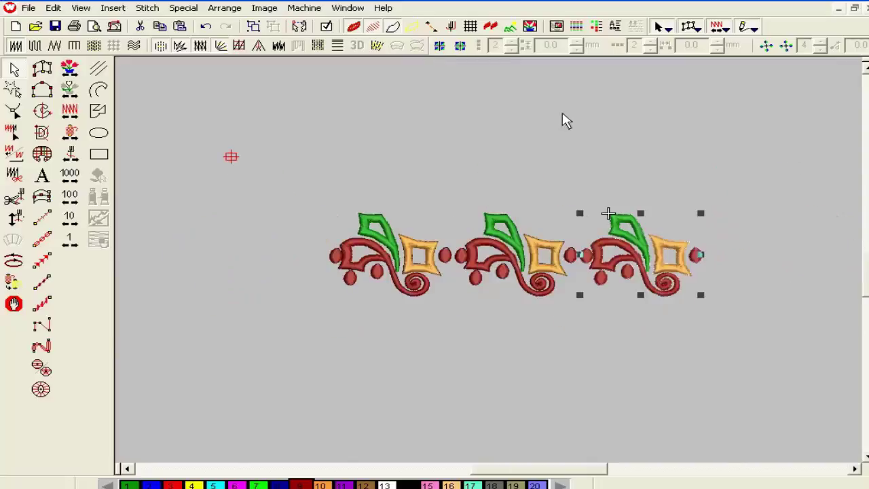
click(564, 130)
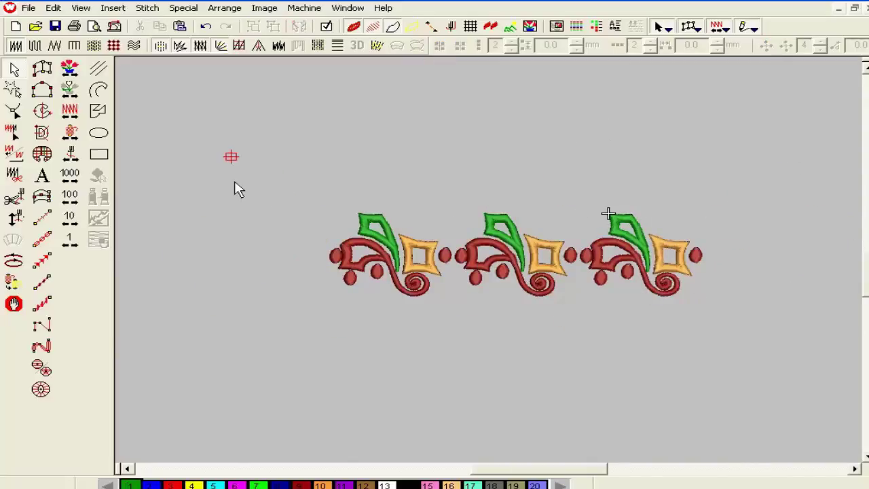
key(z)
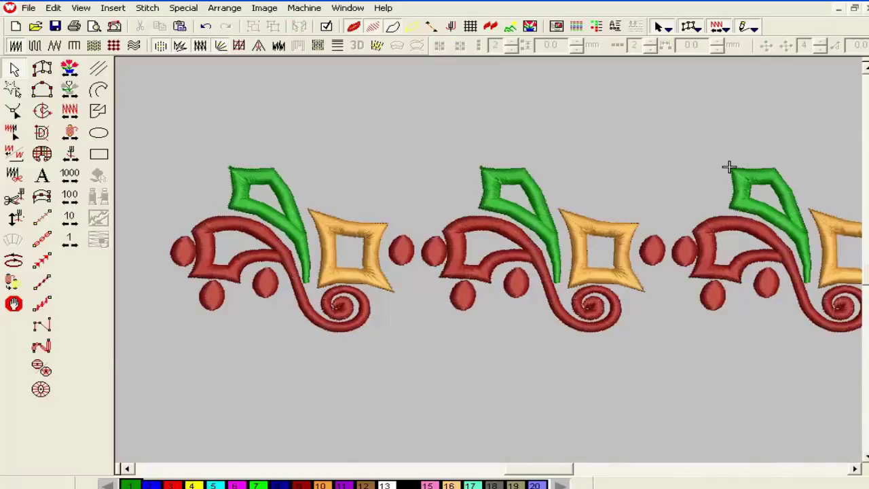
drag(865, 275, 865, 275)
mouse_move(550, 473)
mouse_down()
mouse_move(563, 473)
mouse_move(555, 468)
mouse_up()
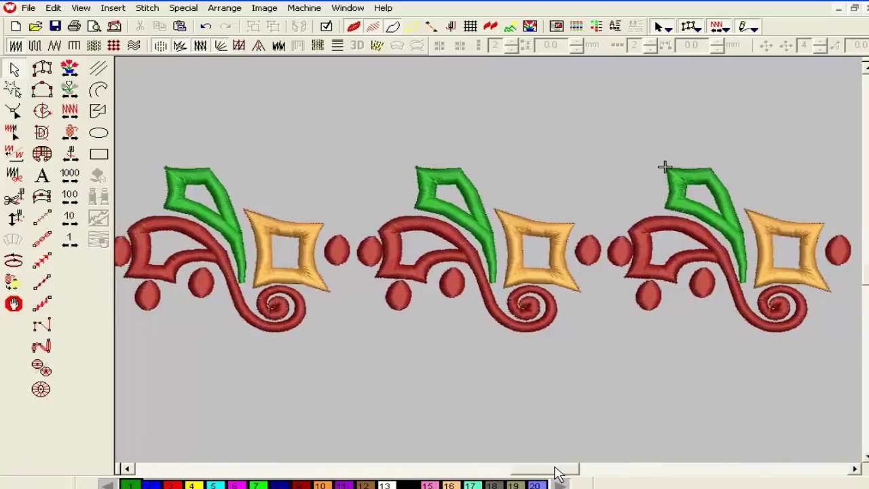